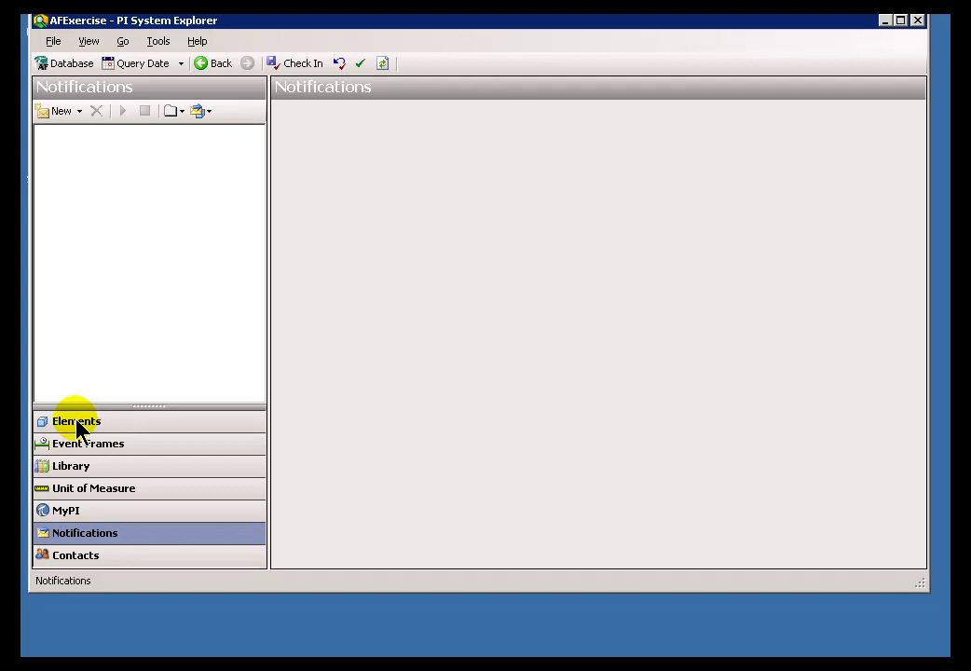
- Inspect Tank Template's Level attribute template in the Library: foot, Double, default 0 ft
click(68, 470)
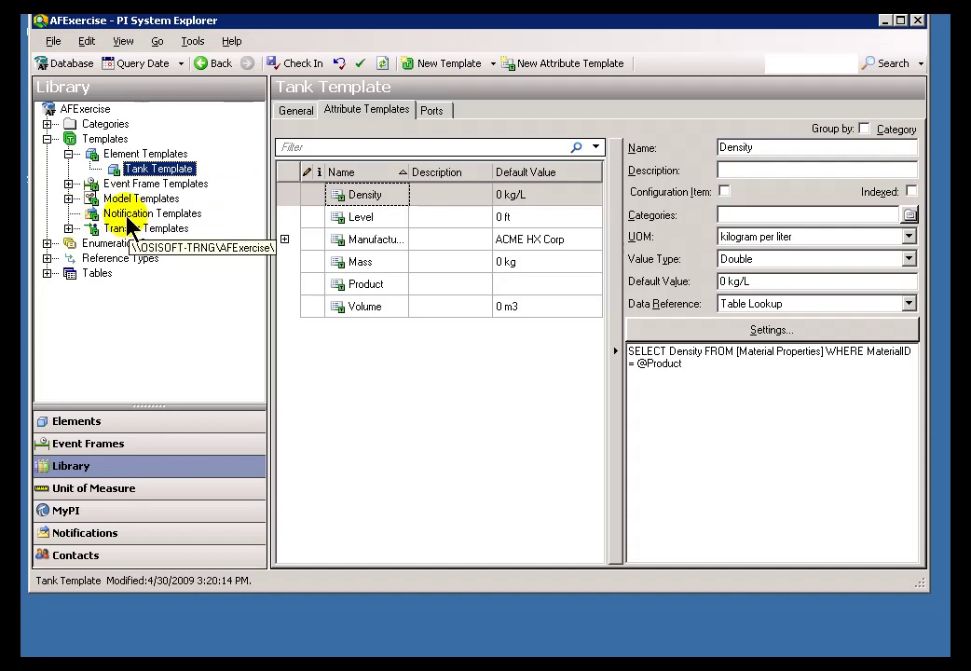
click(121, 155)
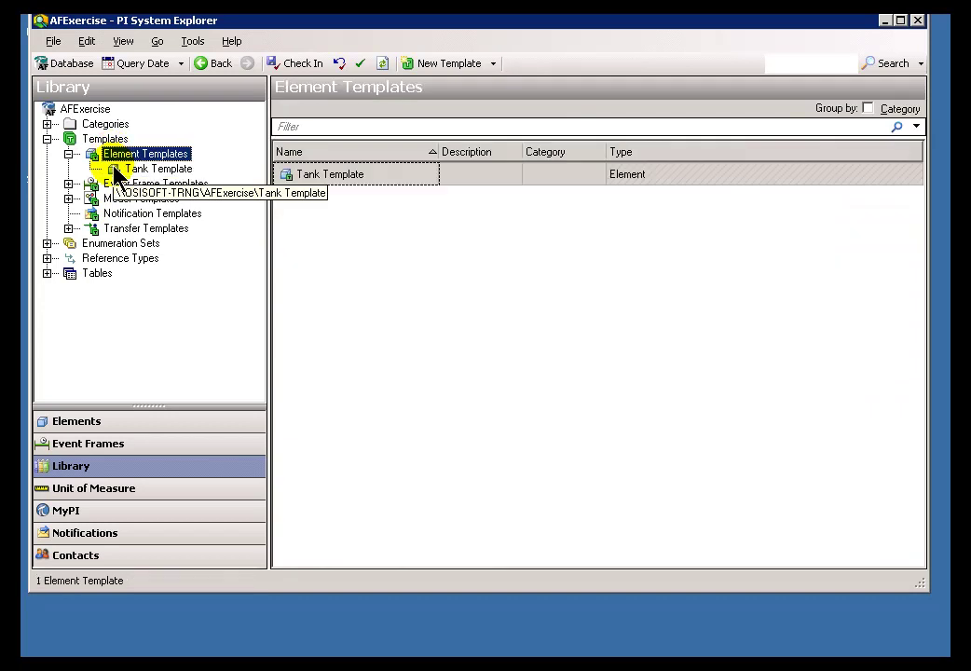
click(135, 169)
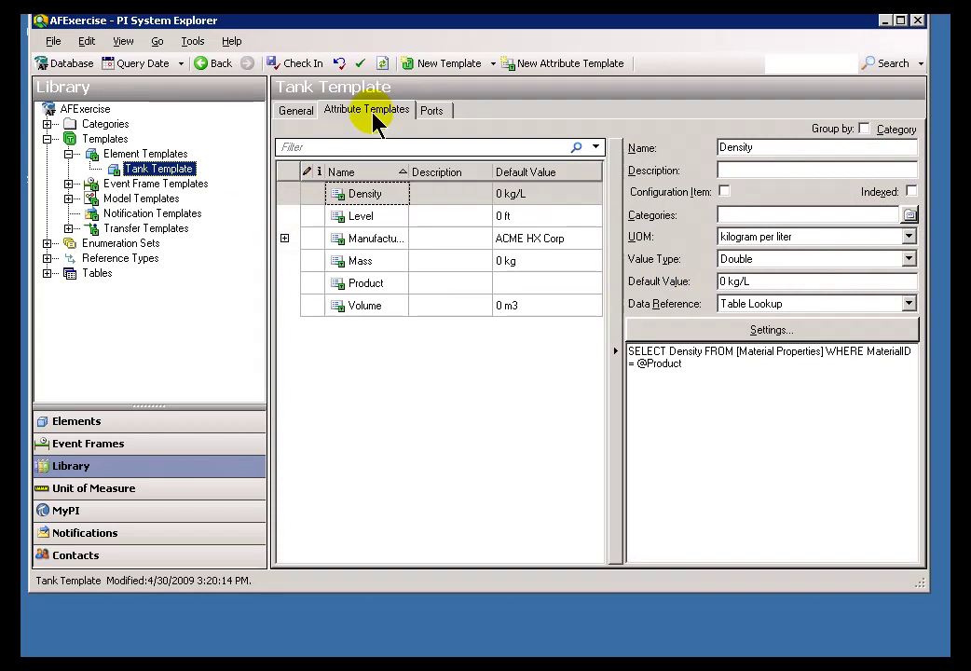
click(368, 217)
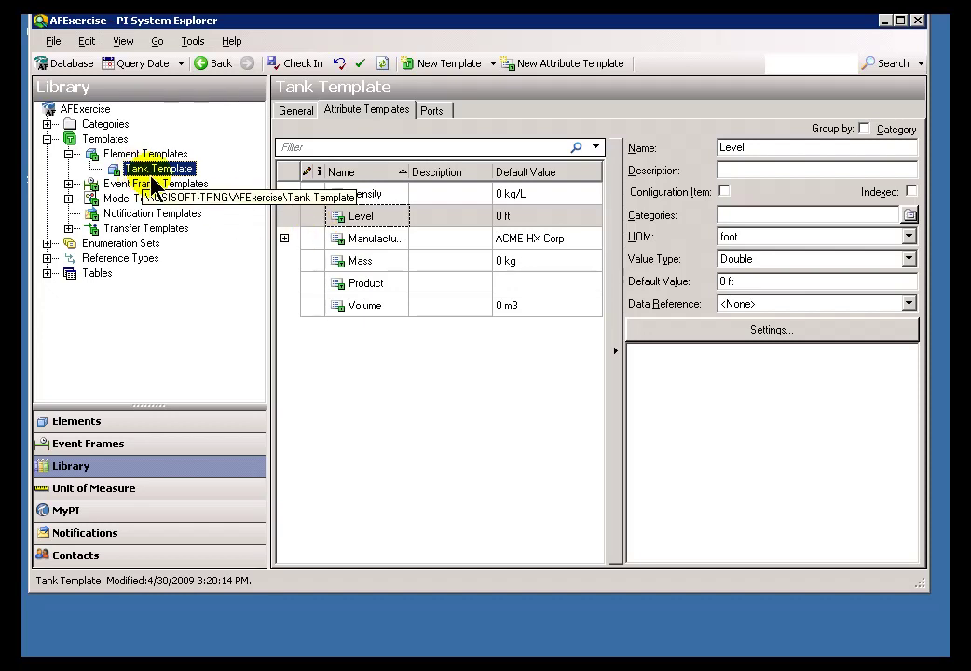
- Rename Tank Template to ET_Tank Template and check it in to the AFExercise database
click(296, 110)
click(375, 134)
key(Home)
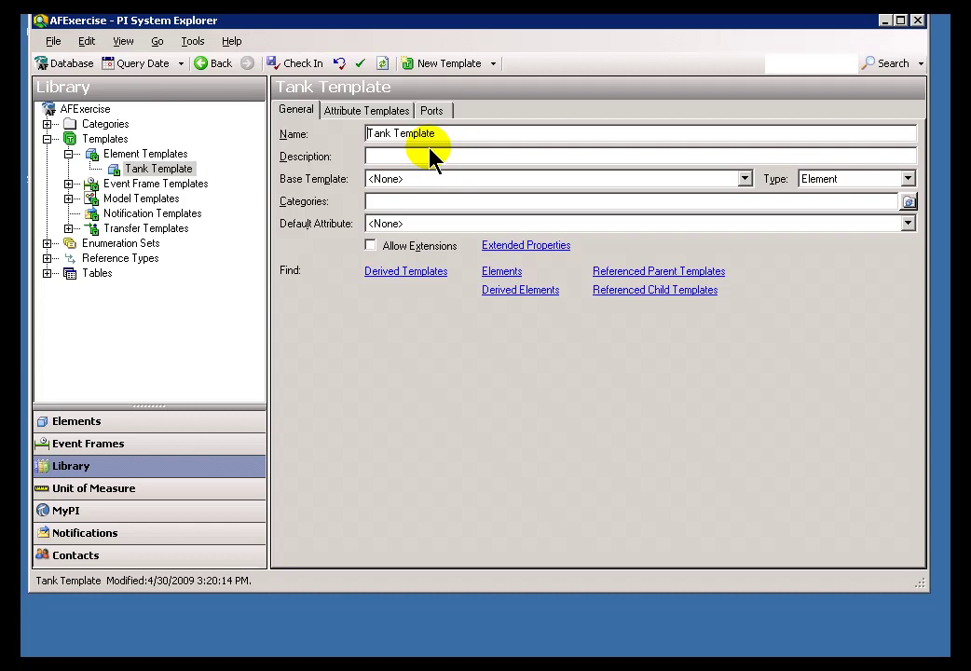
text(ET)
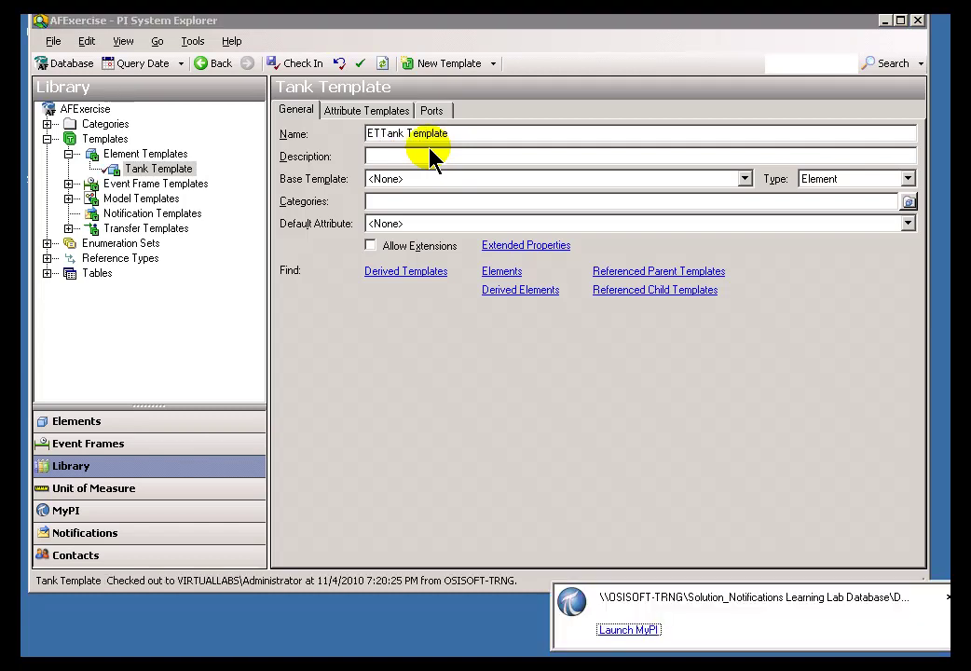
click(380, 136)
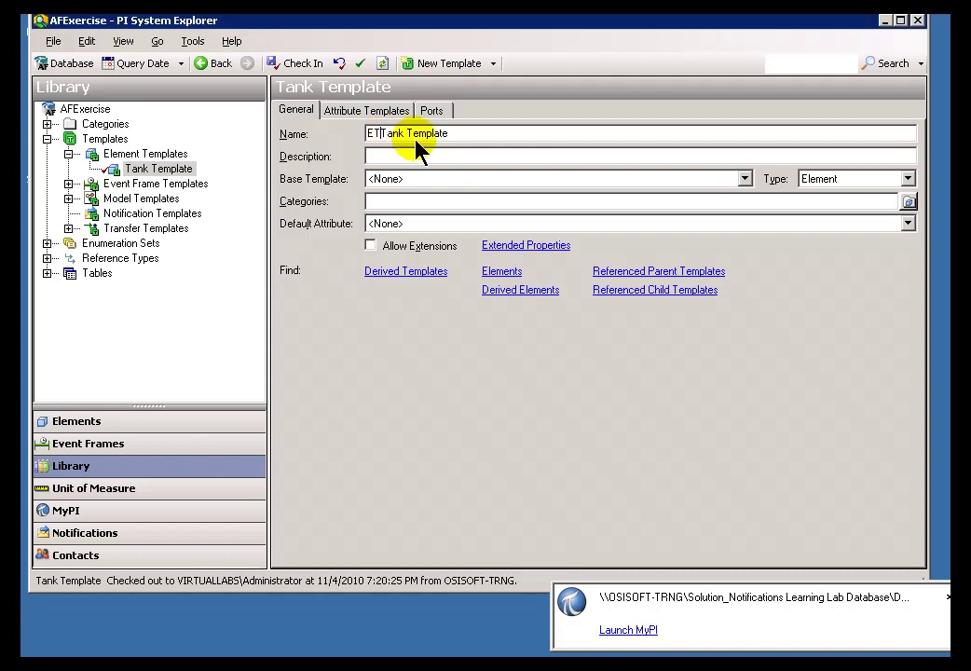
text(_)
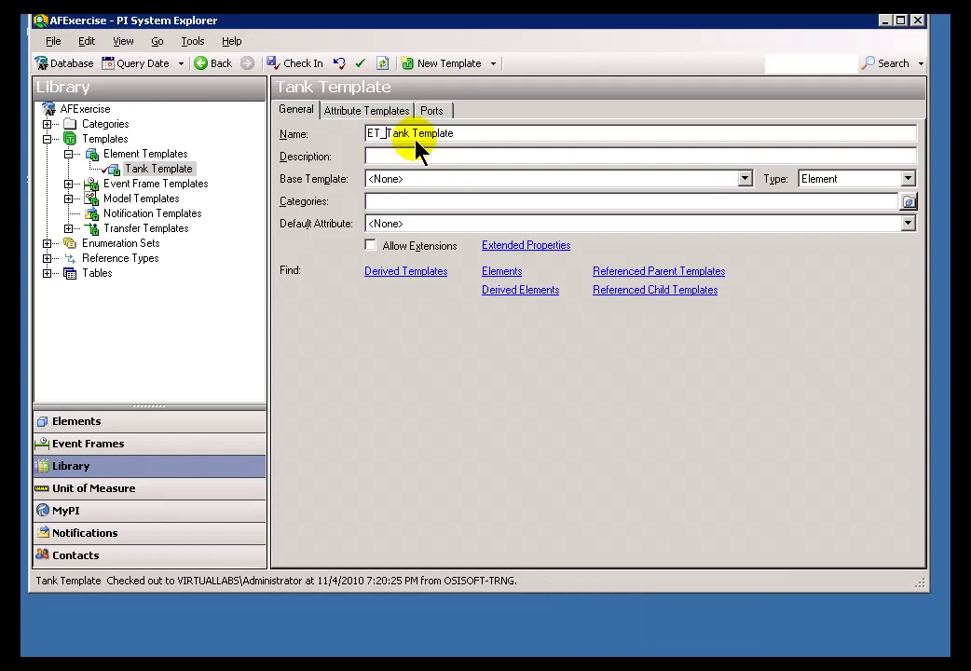
click(400, 157)
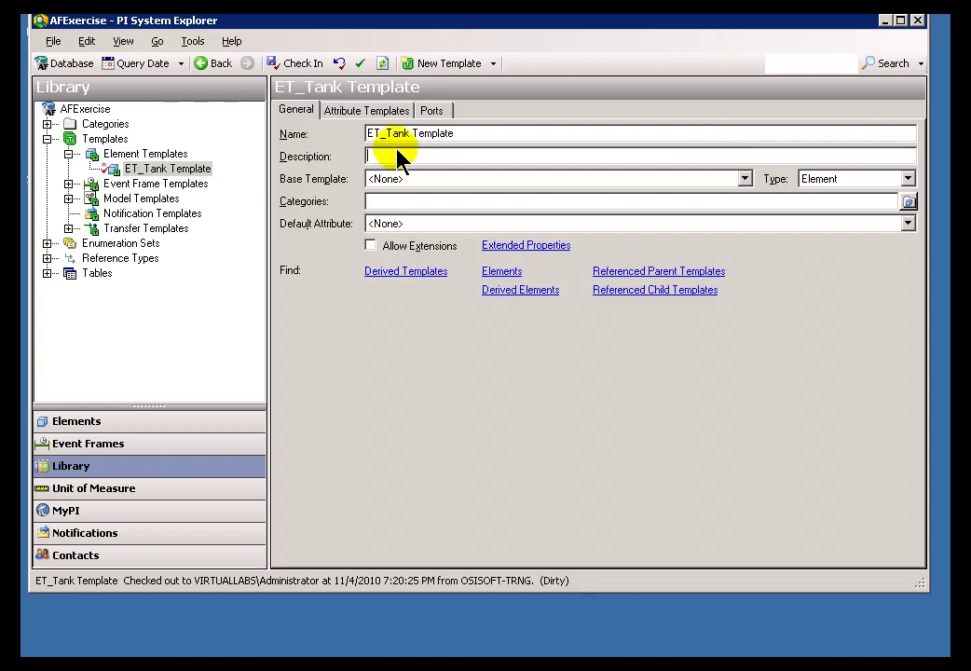
click(413, 136)
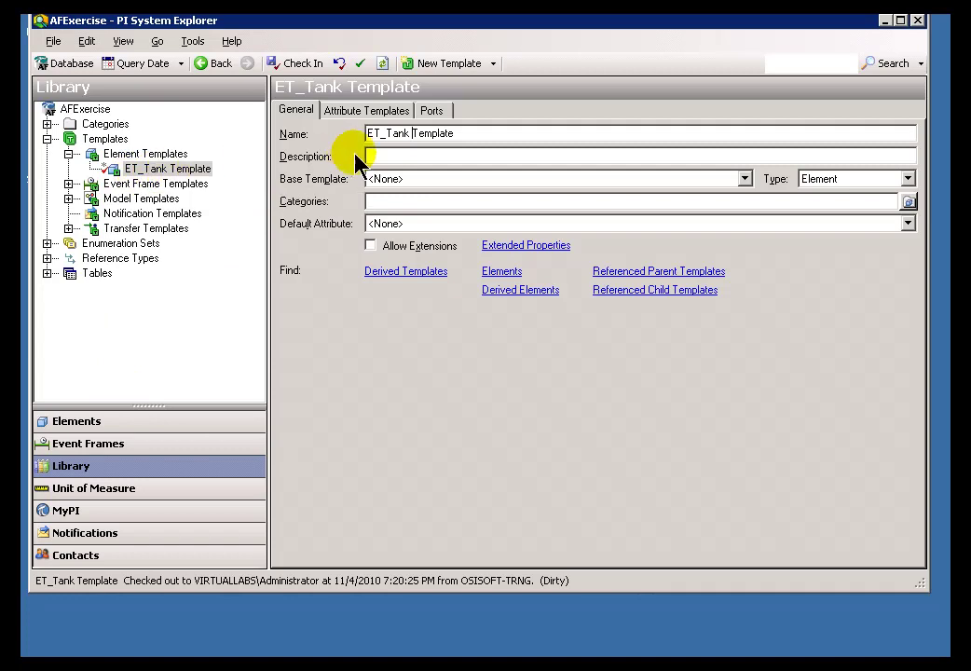
click(300, 64)
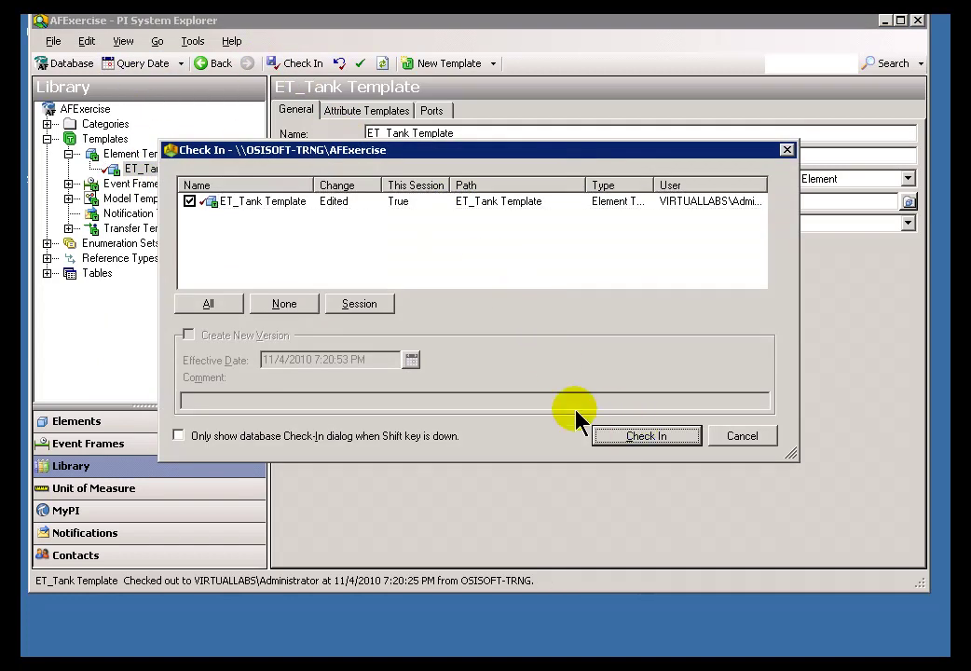
click(633, 439)
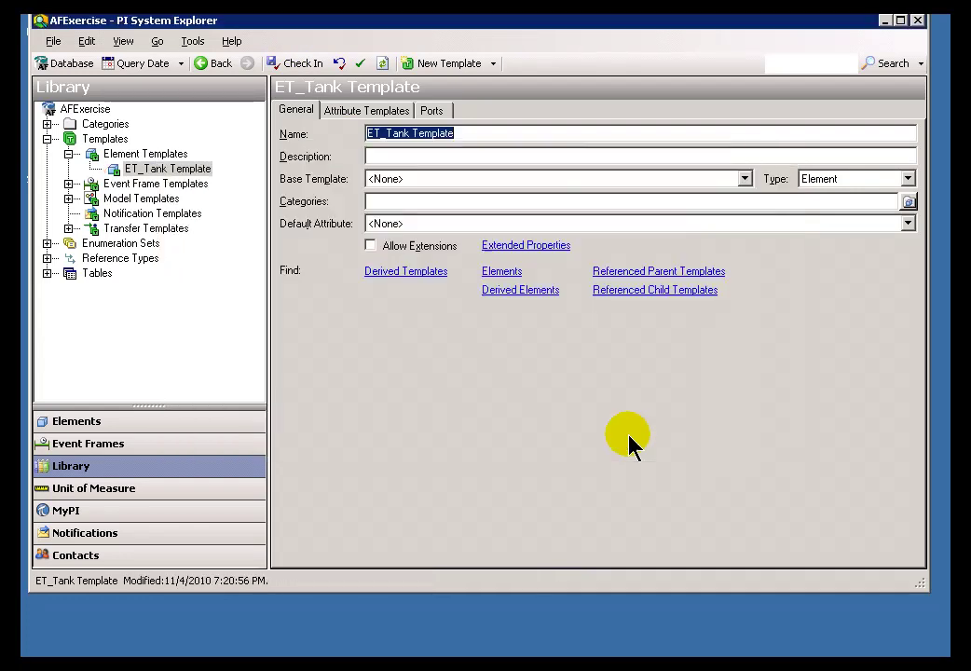
- Enable Allow Extensions on ET_Tank Template
click(345, 113)
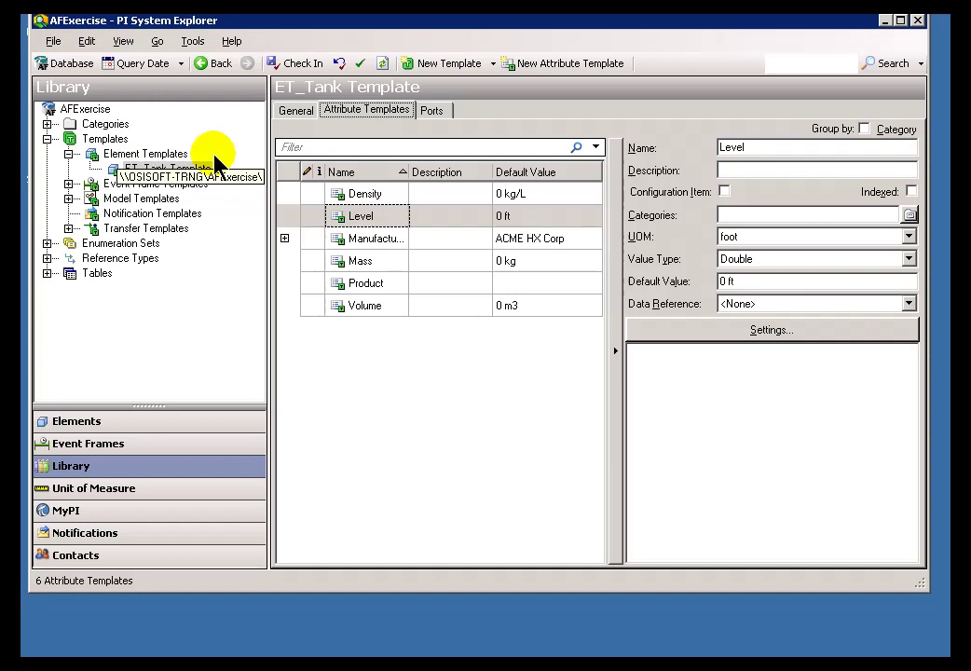
click(289, 112)
click(371, 245)
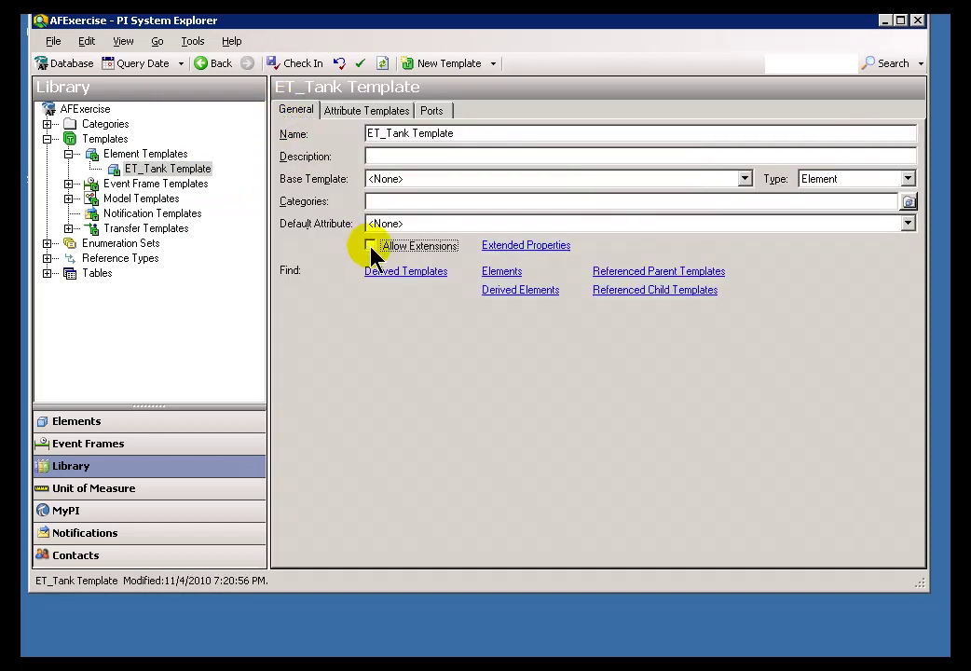
click(364, 111)
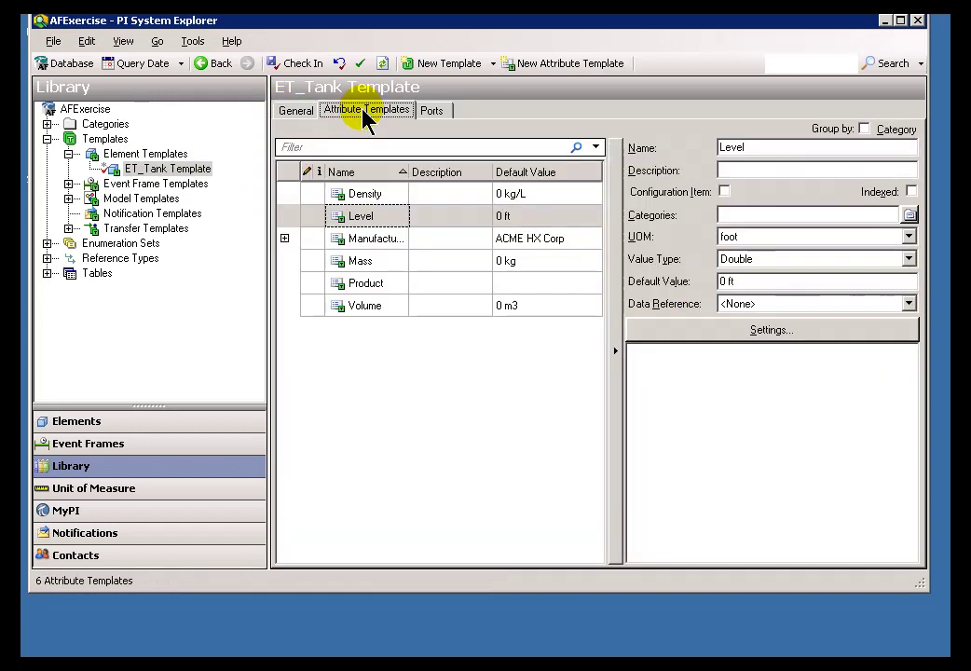
- Add attribute template AT_LevelLimit with default value 95 and check it in
right_click(363, 335)
click(359, 341)
click(372, 330)
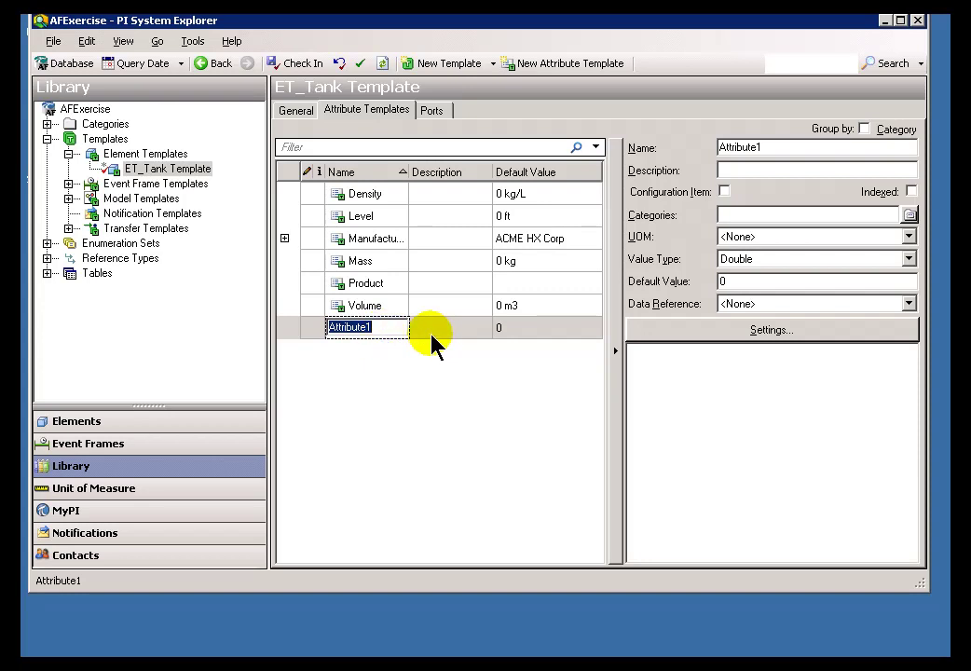
text(AT_LevelLimit)
key(Return)
click(518, 334)
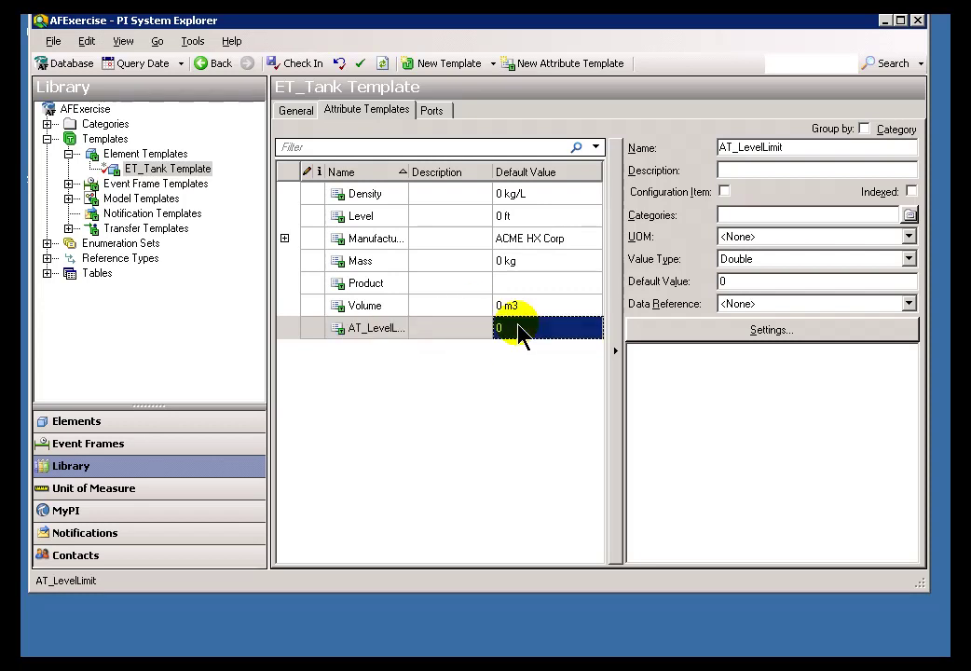
click(518, 334)
text(95)
key(Return)
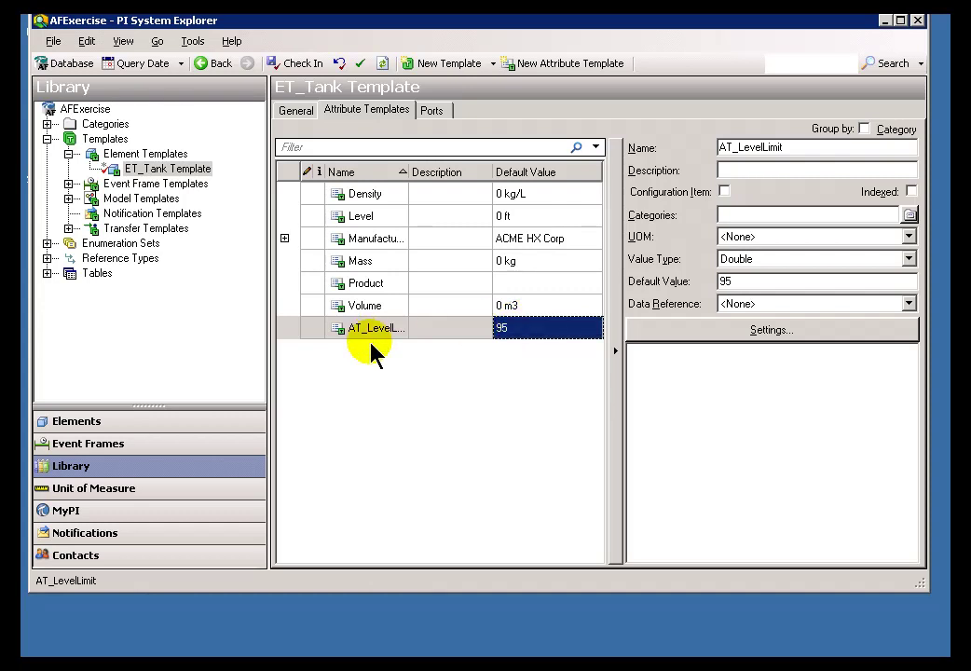
click(299, 63)
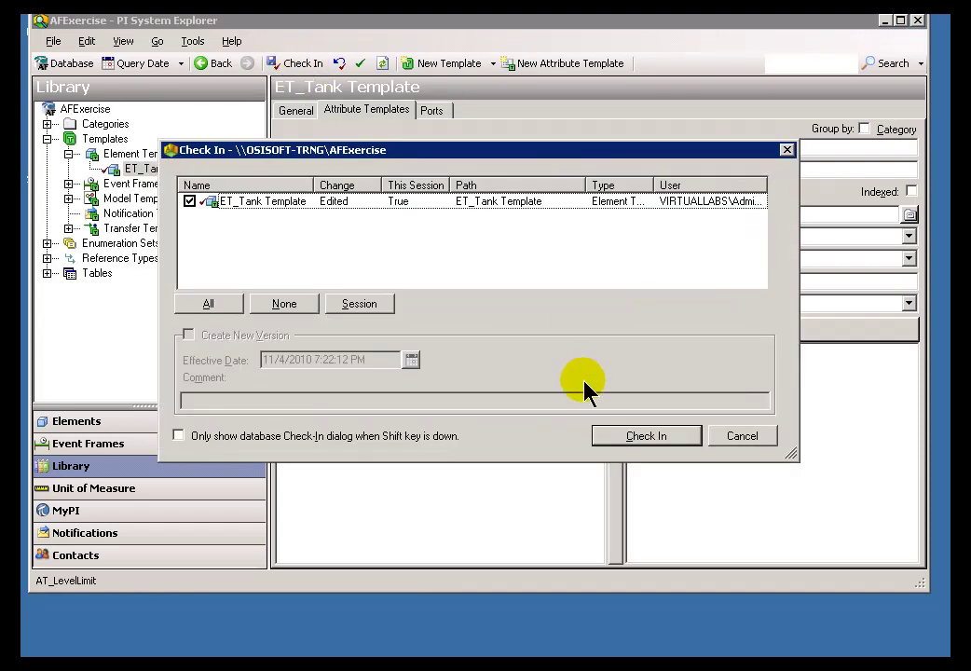
click(639, 439)
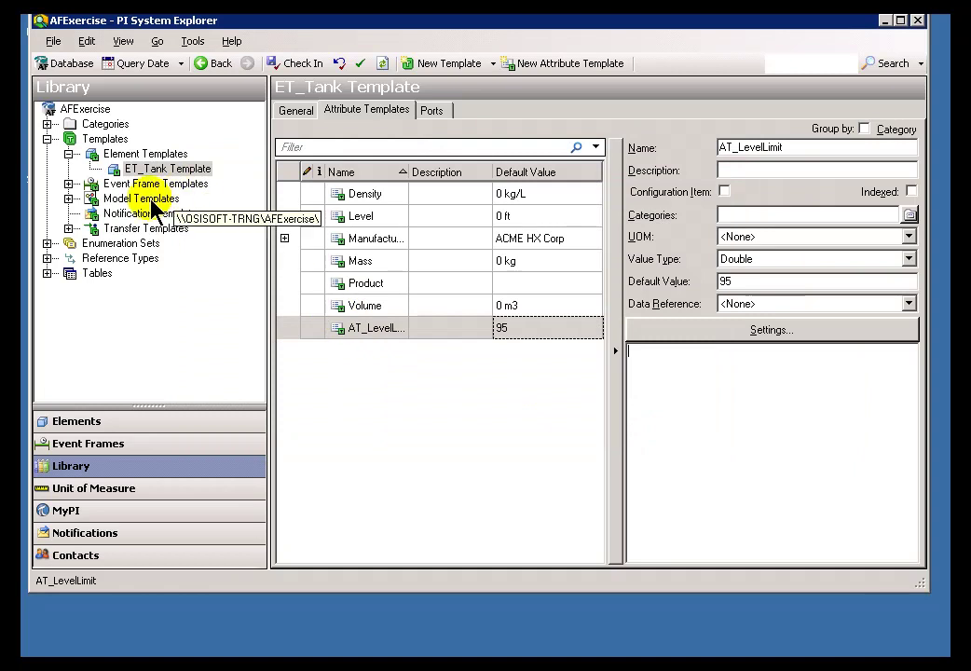
- Review TankA, TankB and TankC attributes for AT_LevelLimit 95, then return to the Library
click(83, 422)
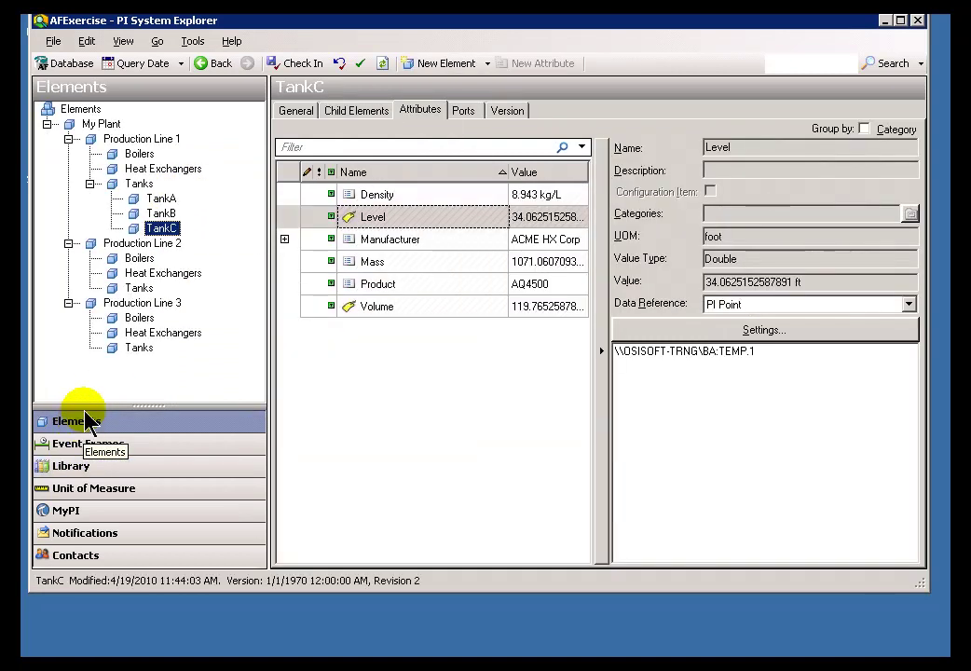
click(162, 199)
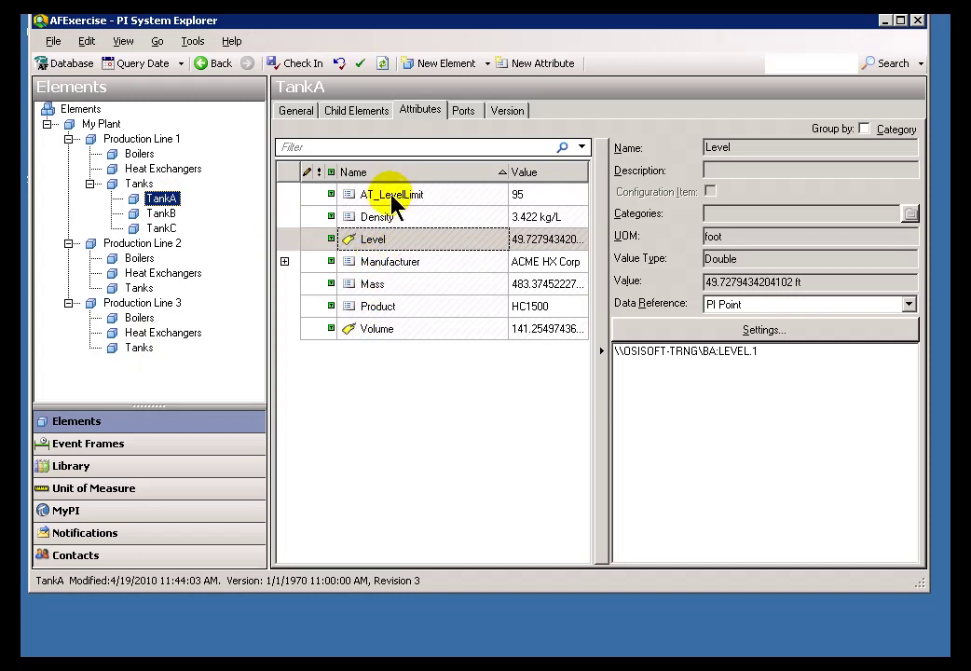
click(166, 214)
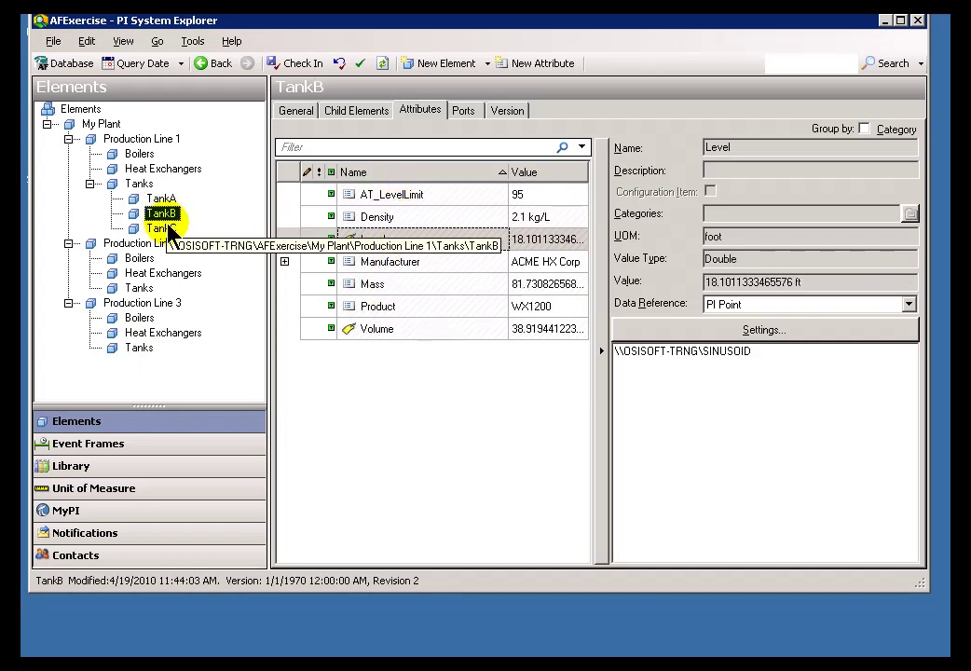
click(161, 228)
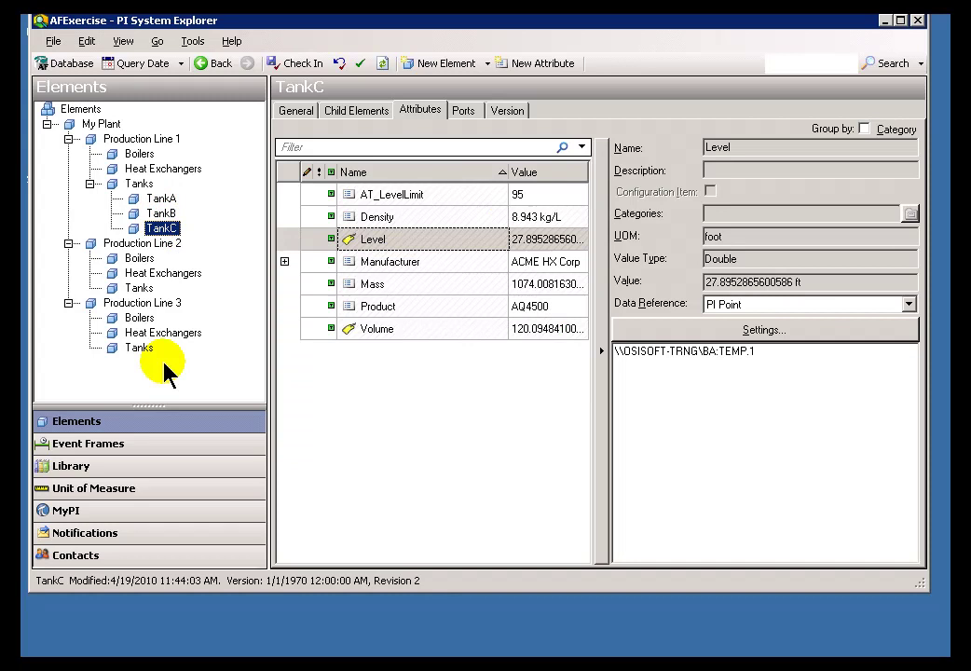
click(160, 200)
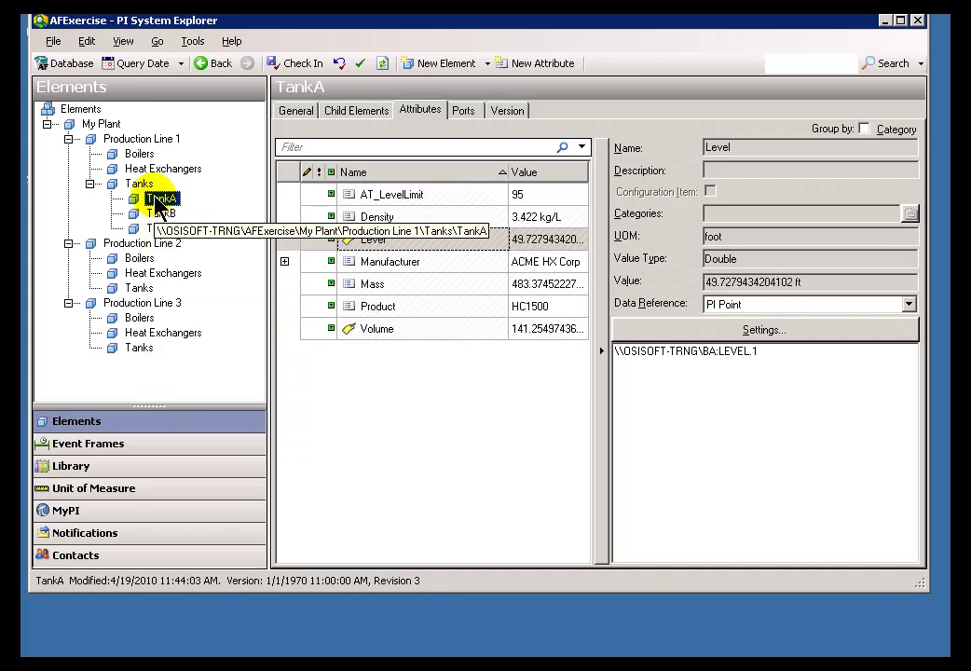
click(80, 468)
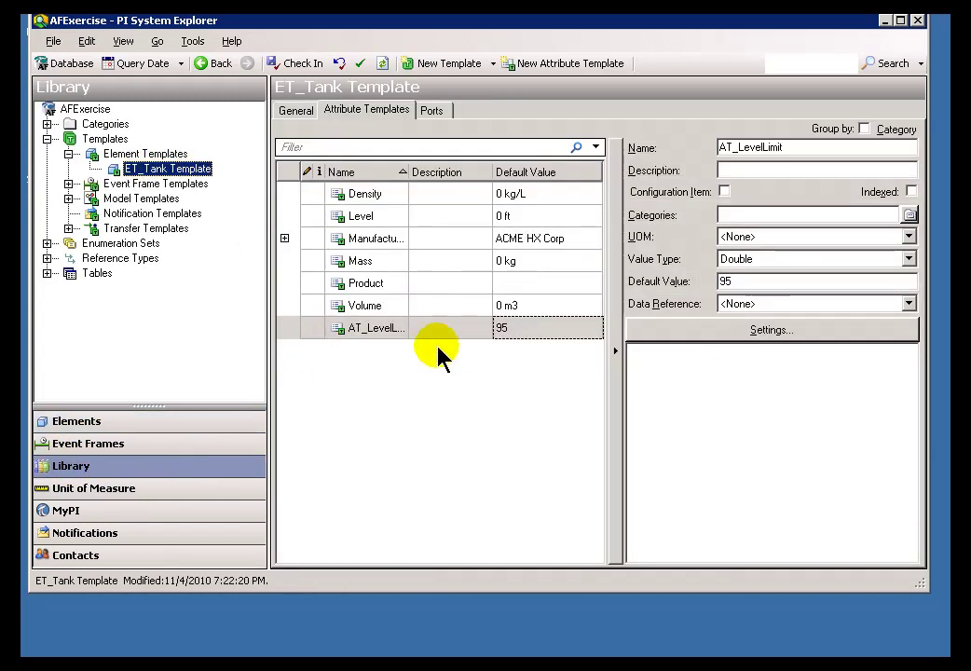
- Confirm AT_LevelLimit's default of 95, then show the empty Notification Templates list
click(510, 333)
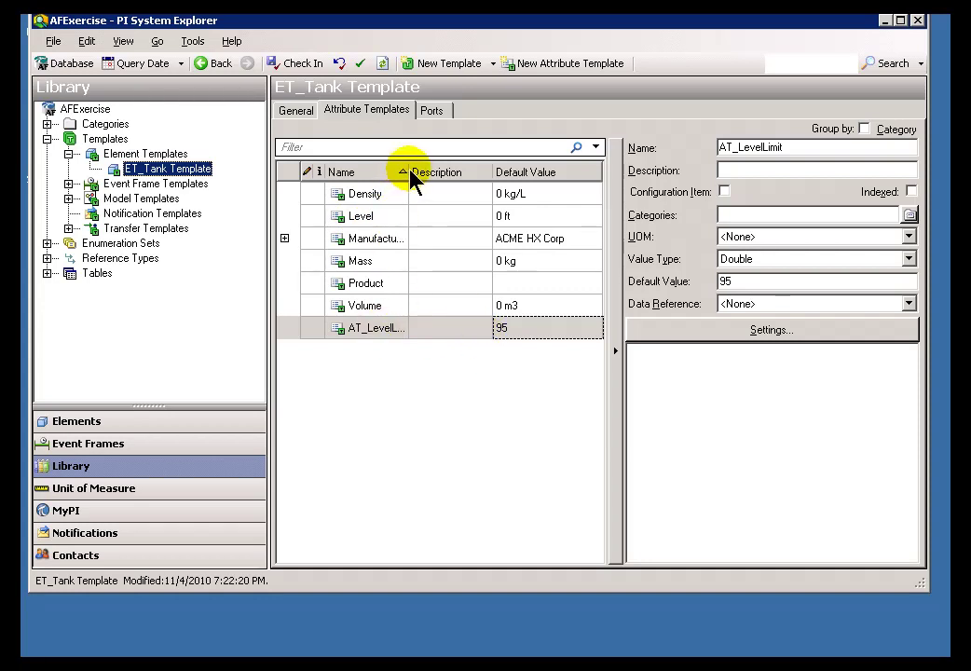
click(82, 538)
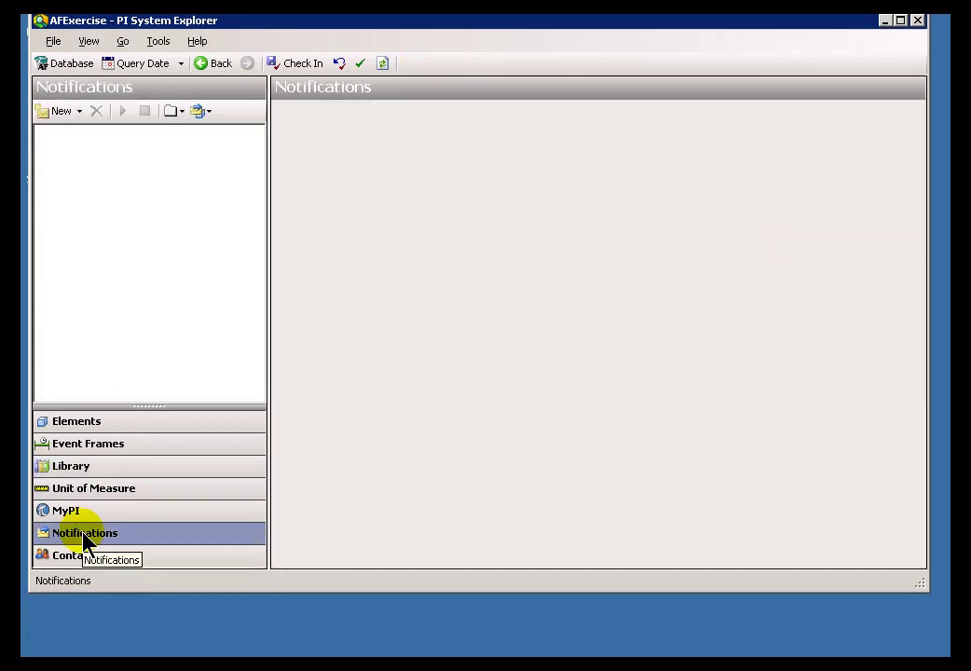
click(70, 466)
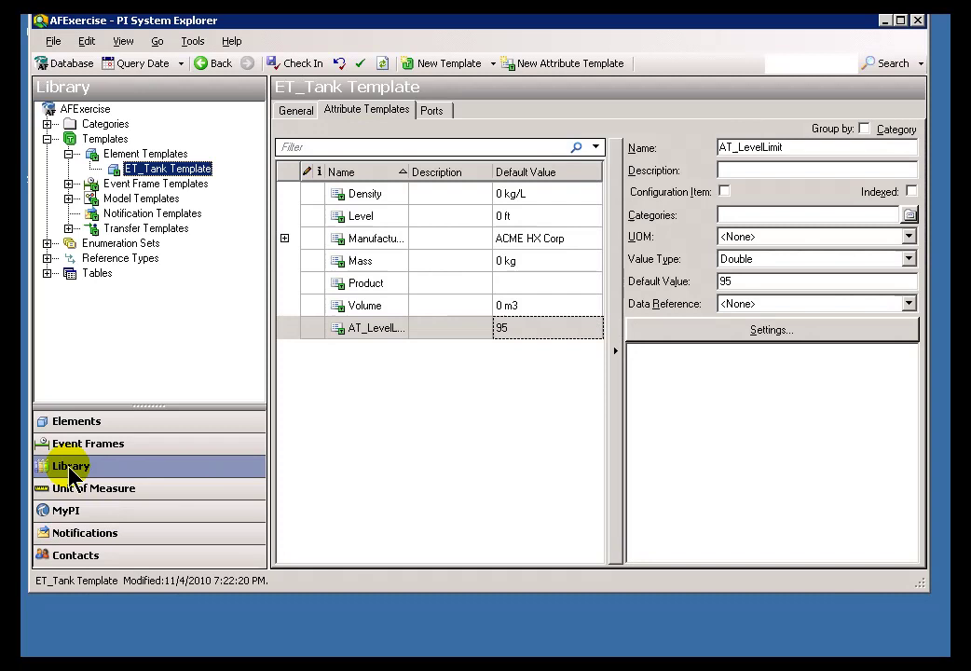
click(131, 214)
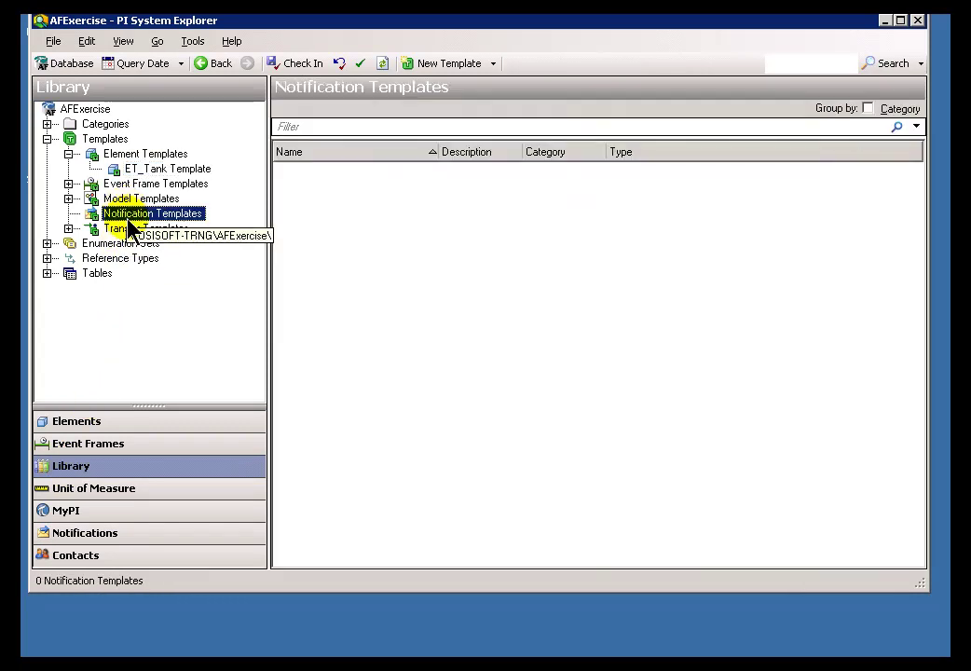
- Create notification template Template1 with ET_Tank Template as its trigger target
right_click(122, 220)
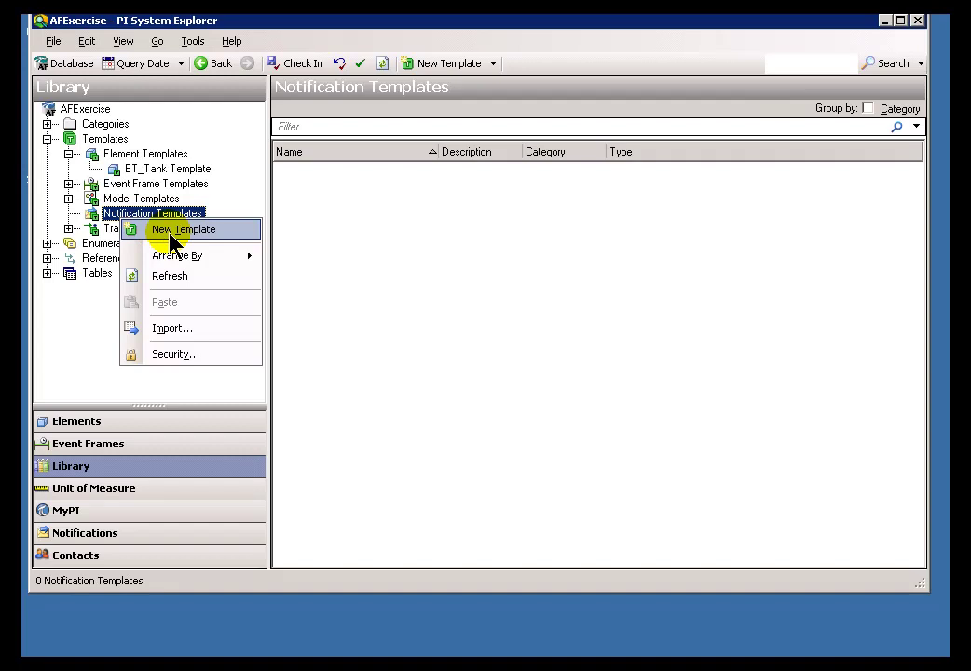
click(169, 233)
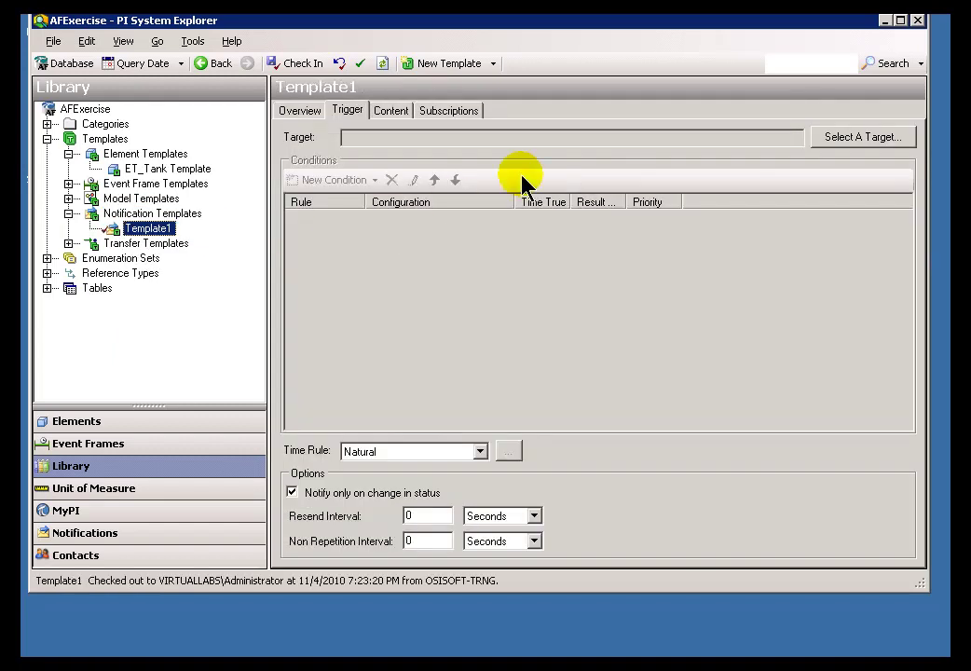
click(841, 147)
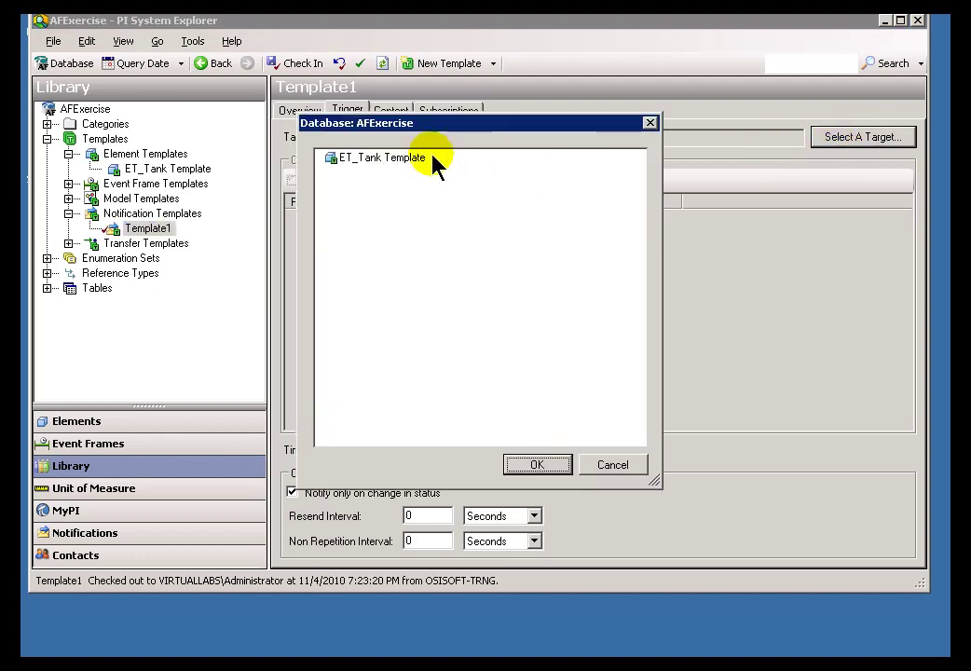
click(391, 166)
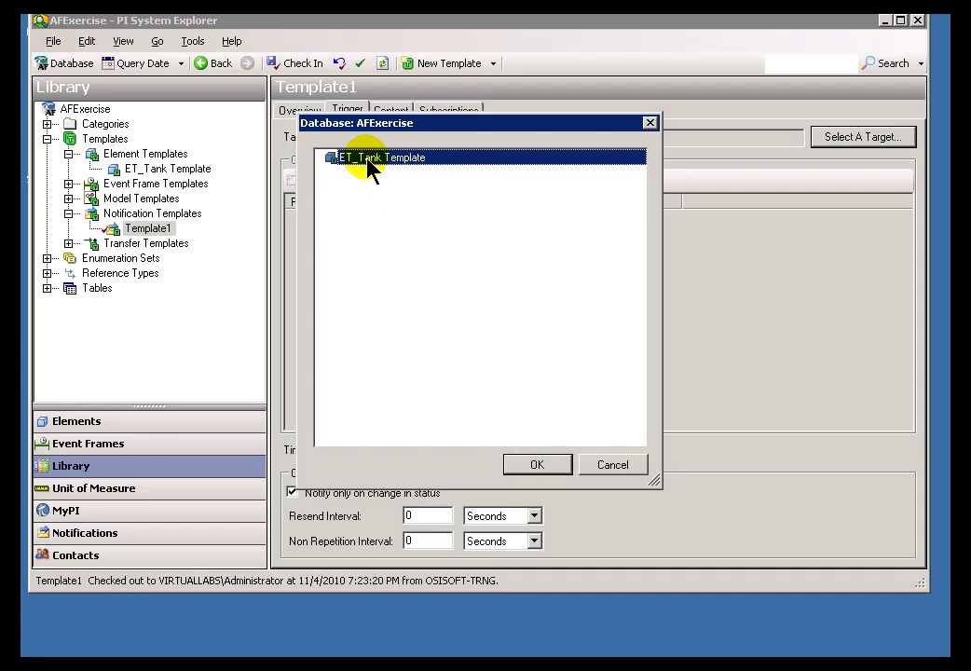
click(526, 464)
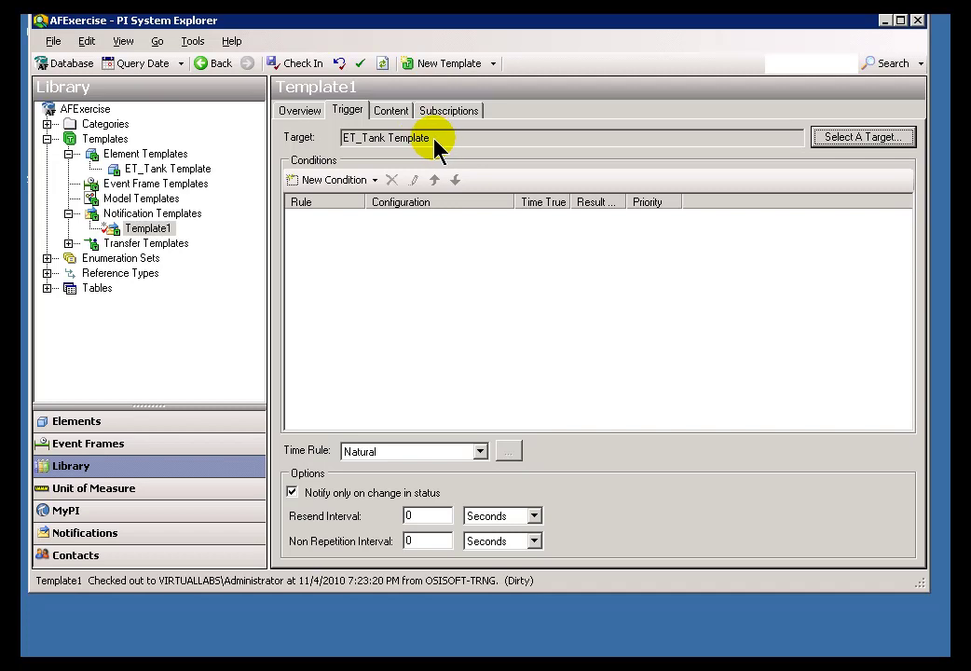
click(435, 142)
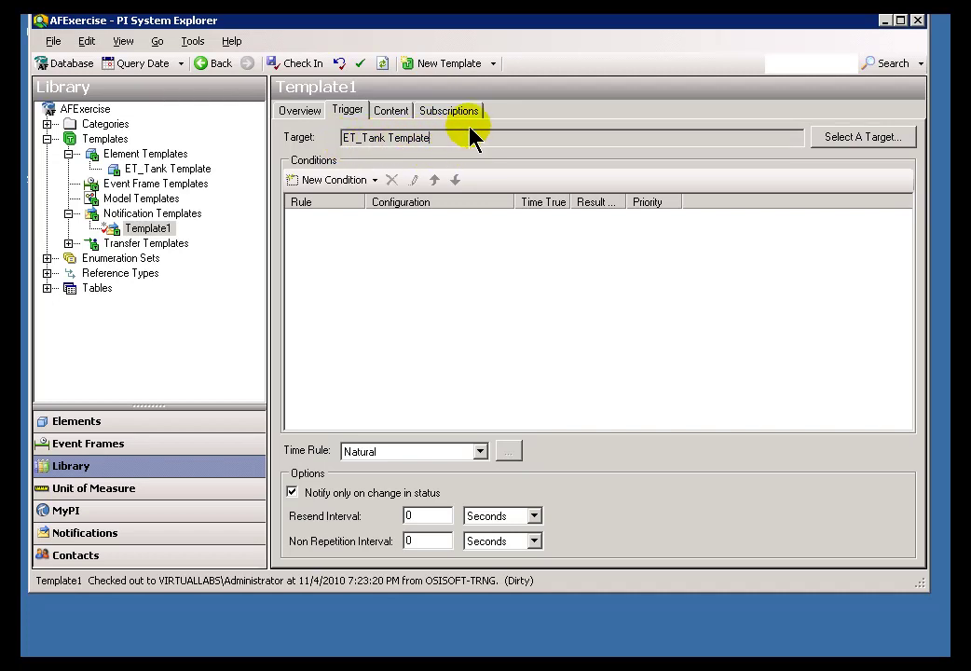
click(300, 112)
- Rename Template1 to NT_TankLimitNot
click(310, 119)
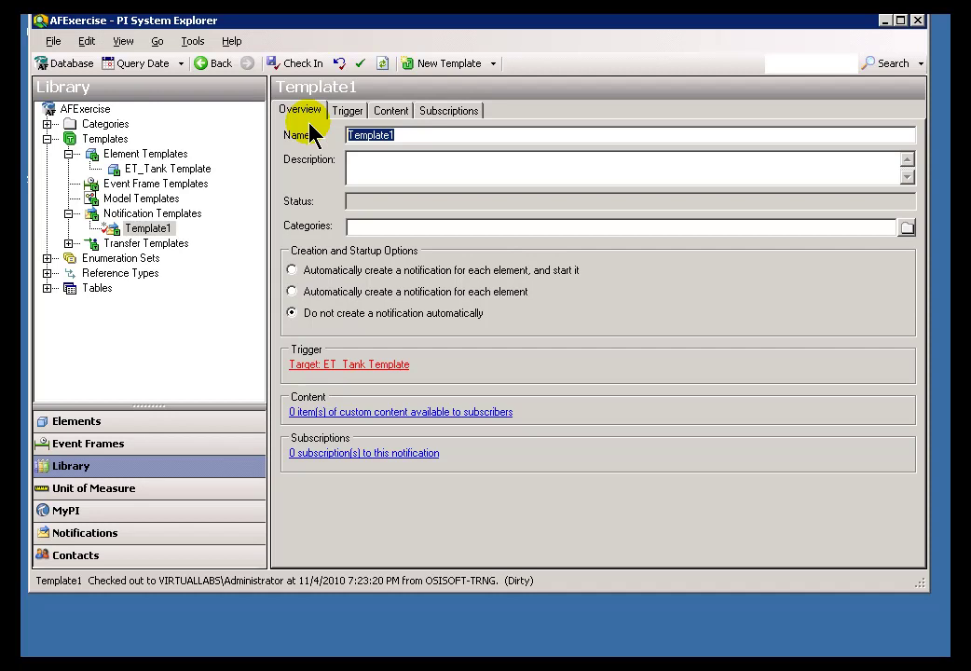
text(NT_TankLimitNo)
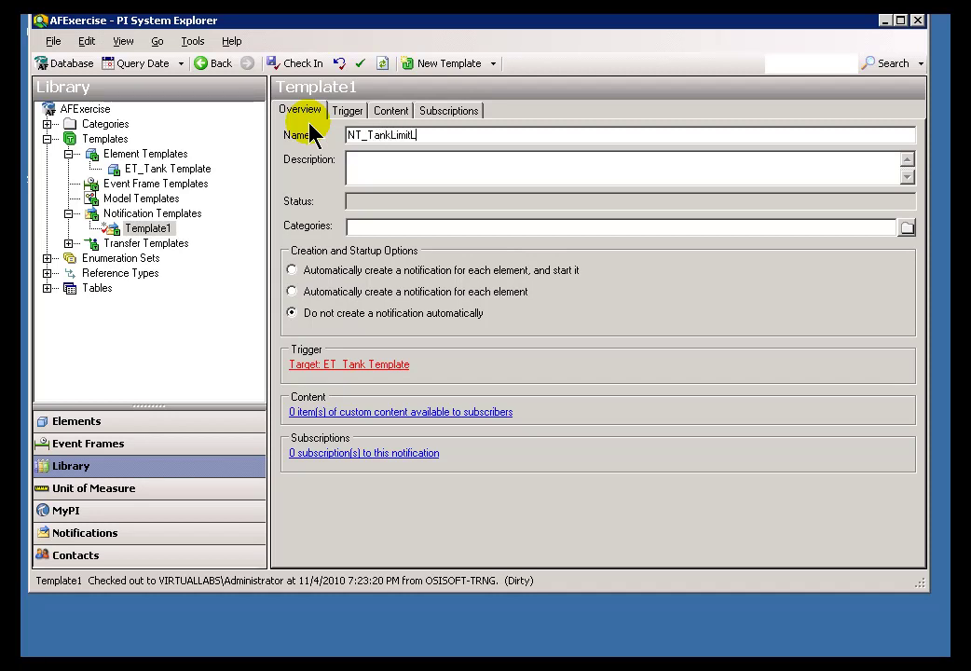
text(t)
click(305, 315)
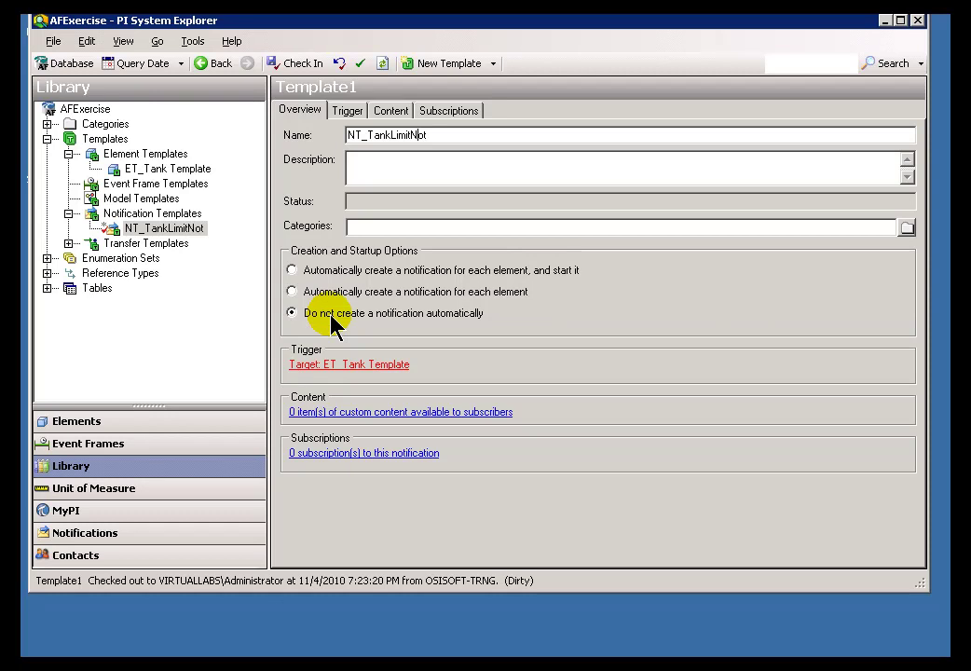
- Try the Creation and Startup options, keep Do not create, and return to the Trigger tab
click(347, 111)
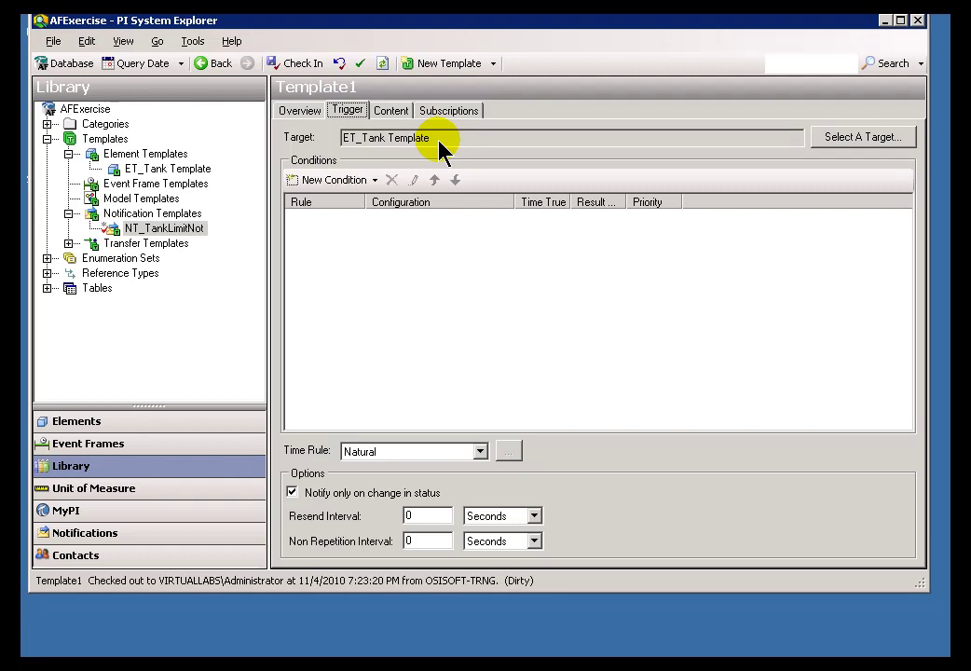
click(296, 113)
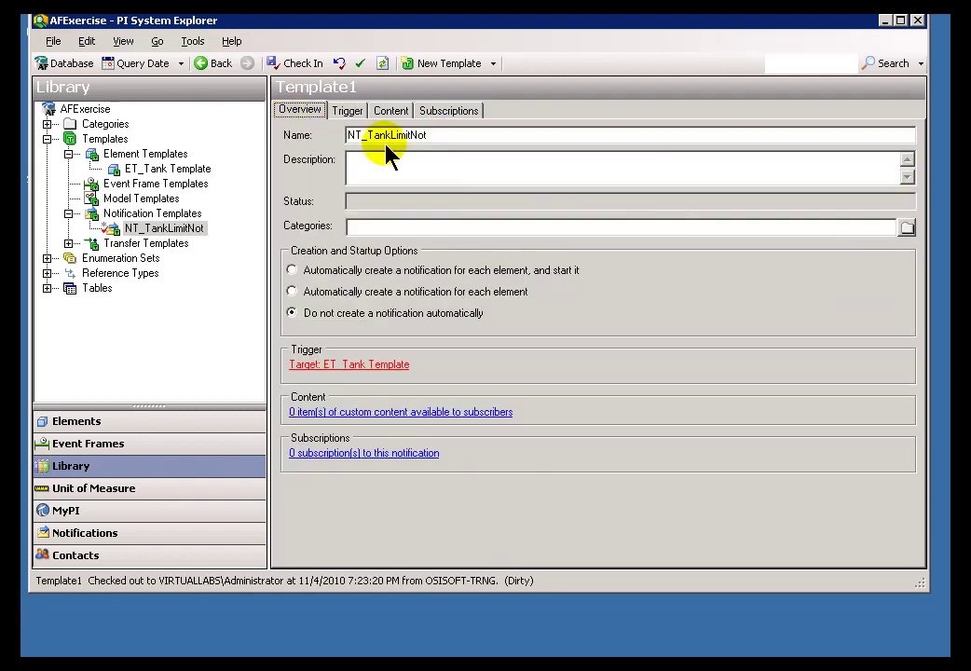
click(291, 293)
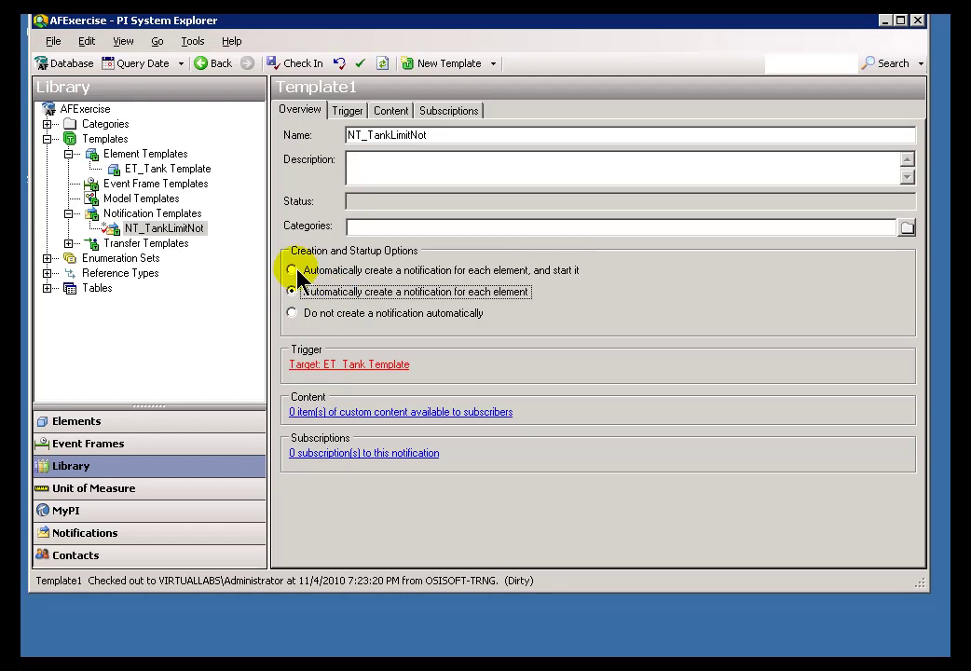
click(291, 270)
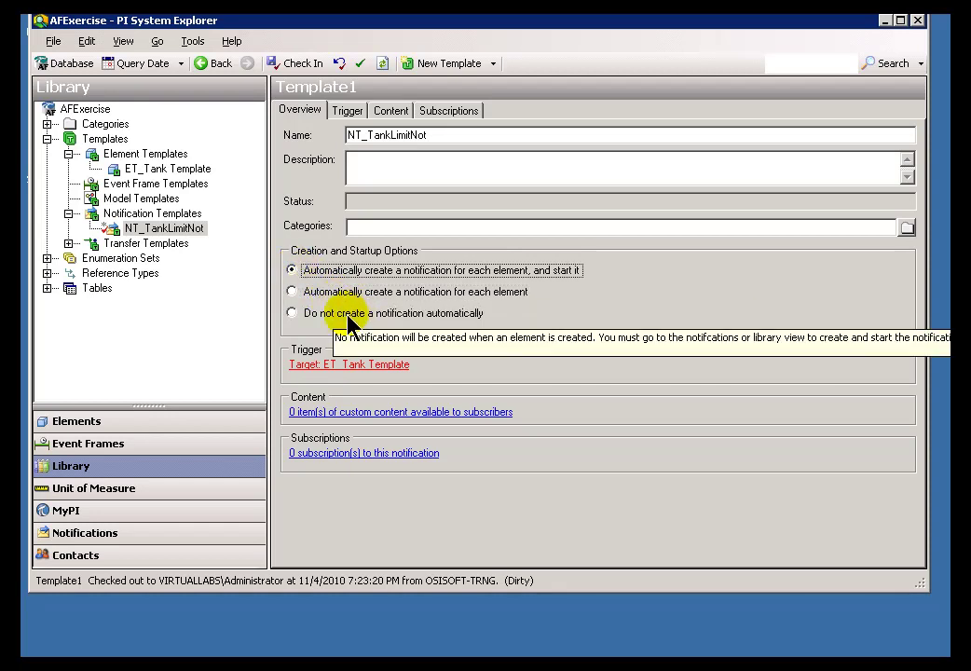
click(292, 313)
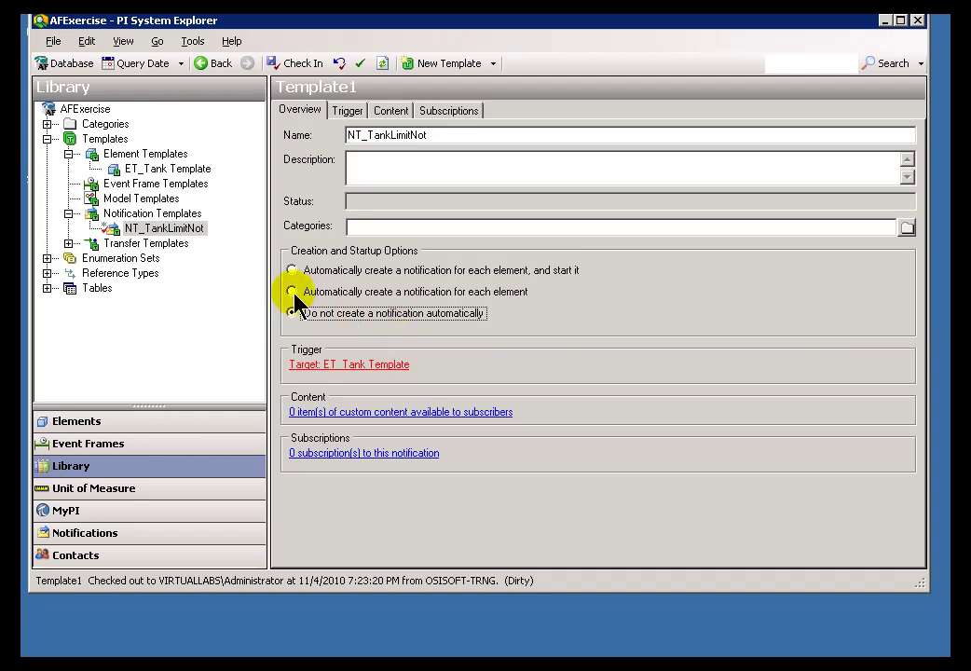
click(347, 111)
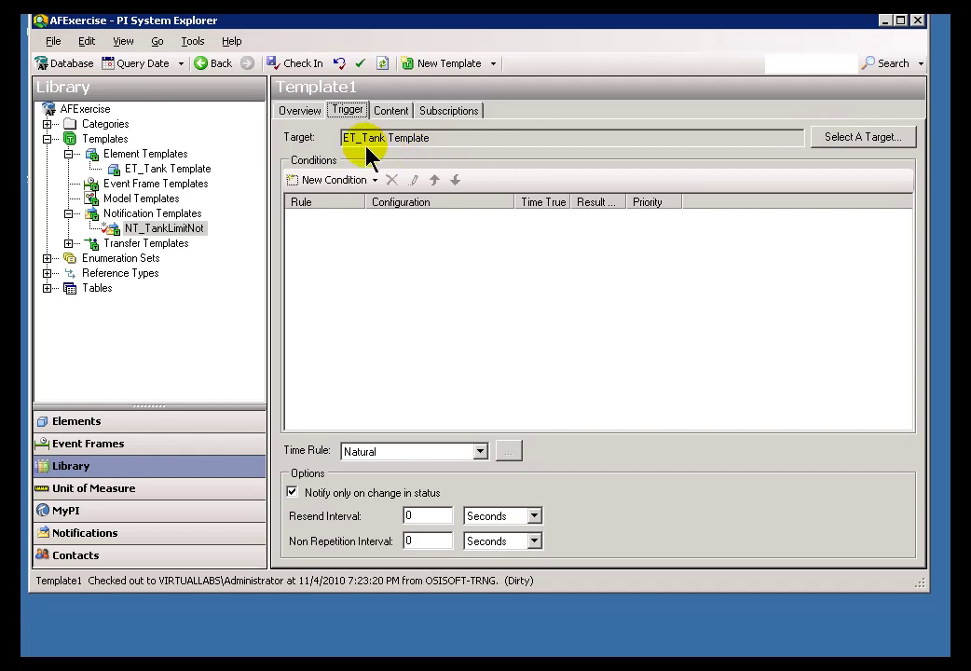
click(298, 111)
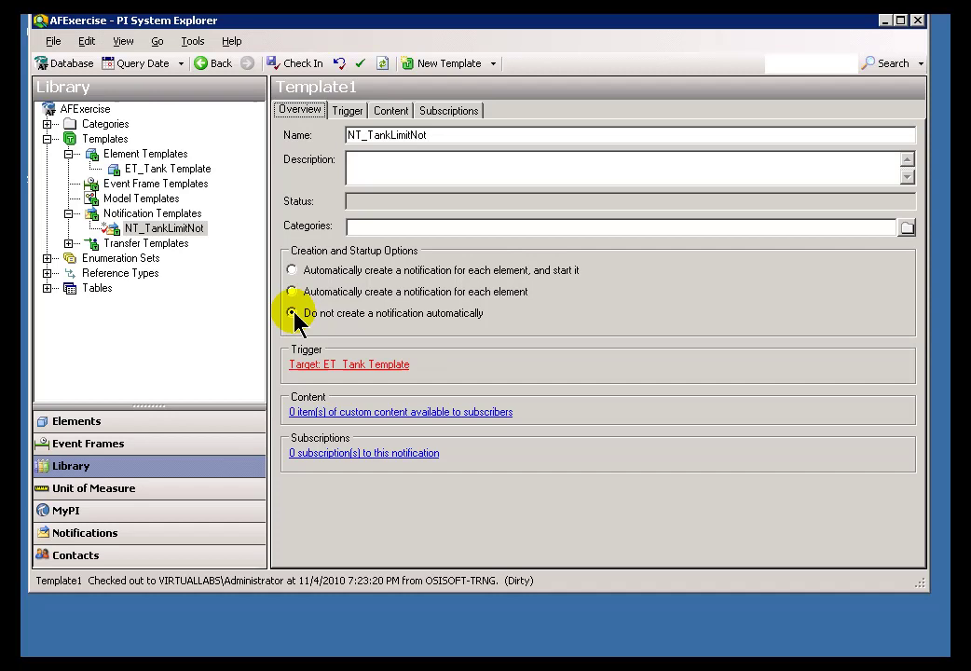
click(351, 112)
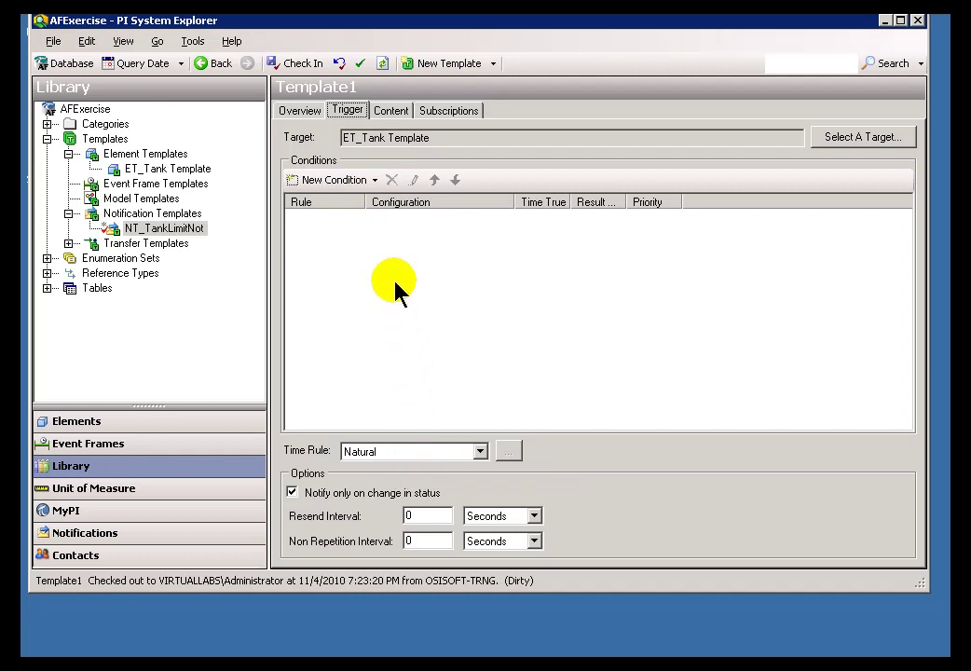
- Add a comparison condition using Level as its input attribute
click(377, 181)
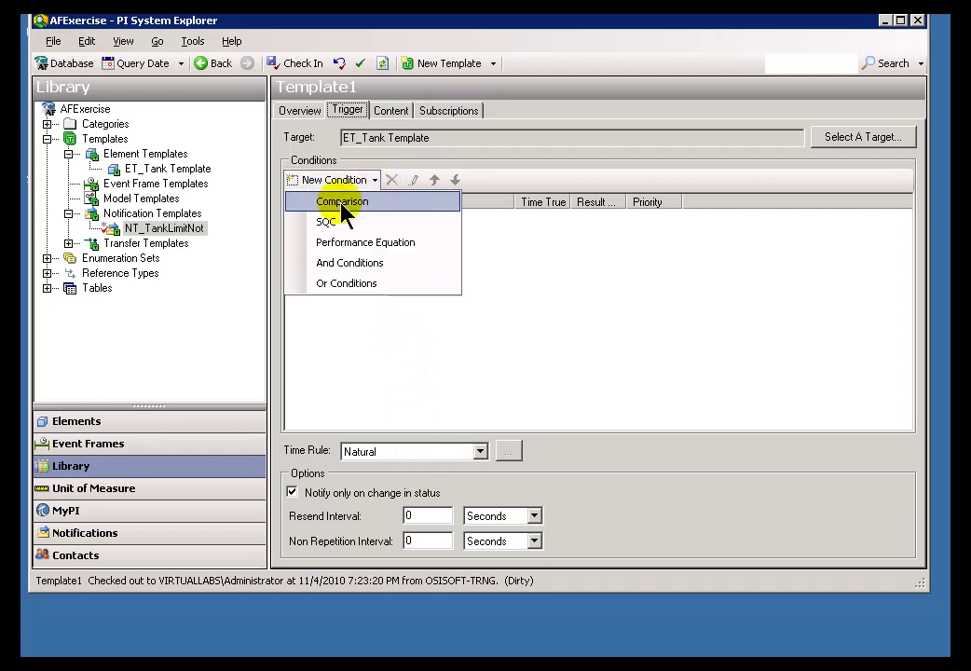
click(344, 205)
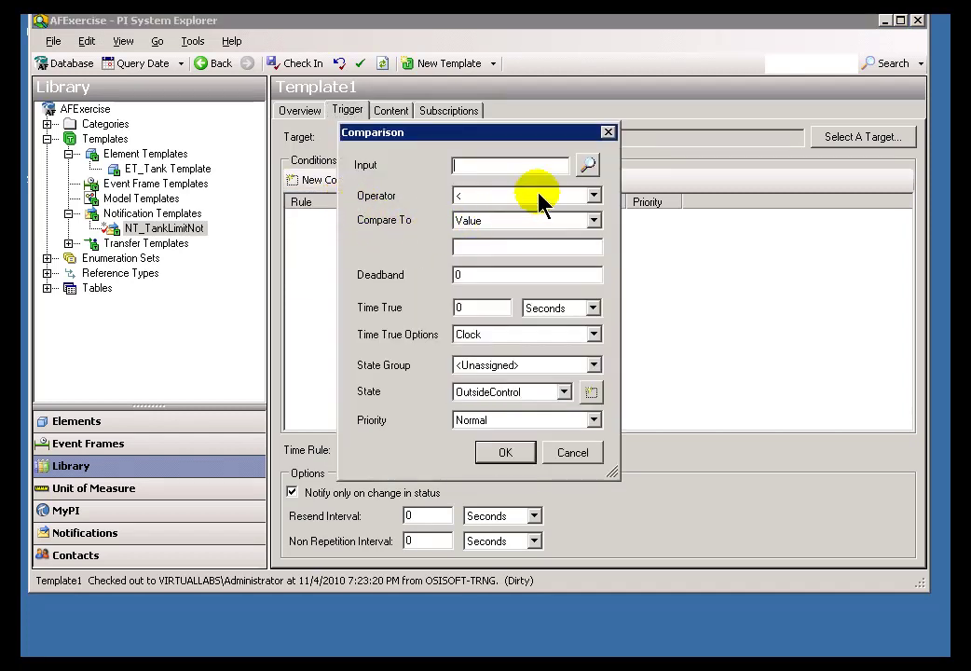
click(589, 166)
click(354, 158)
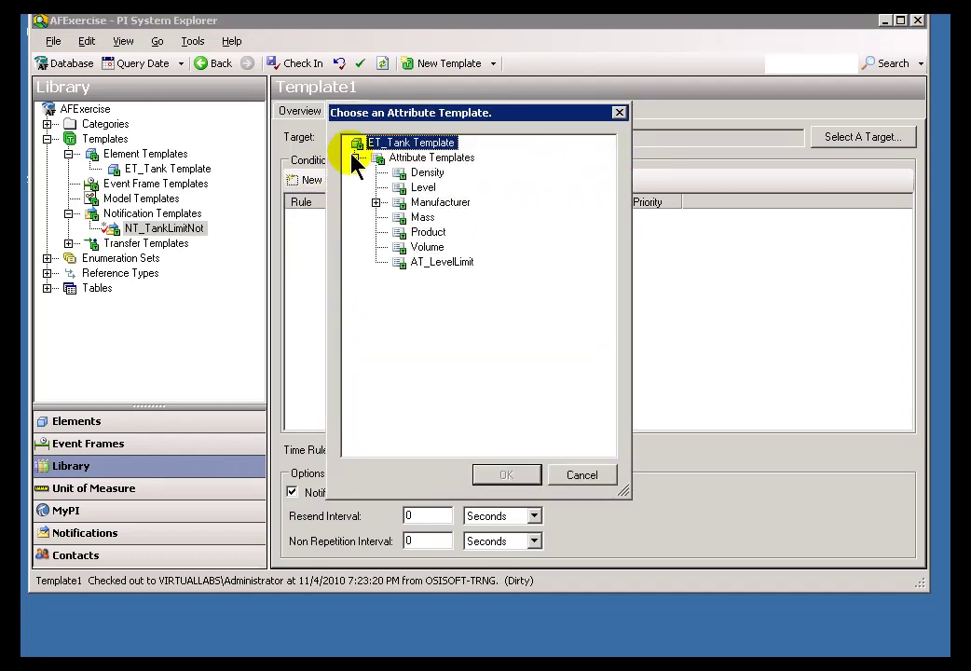
click(410, 189)
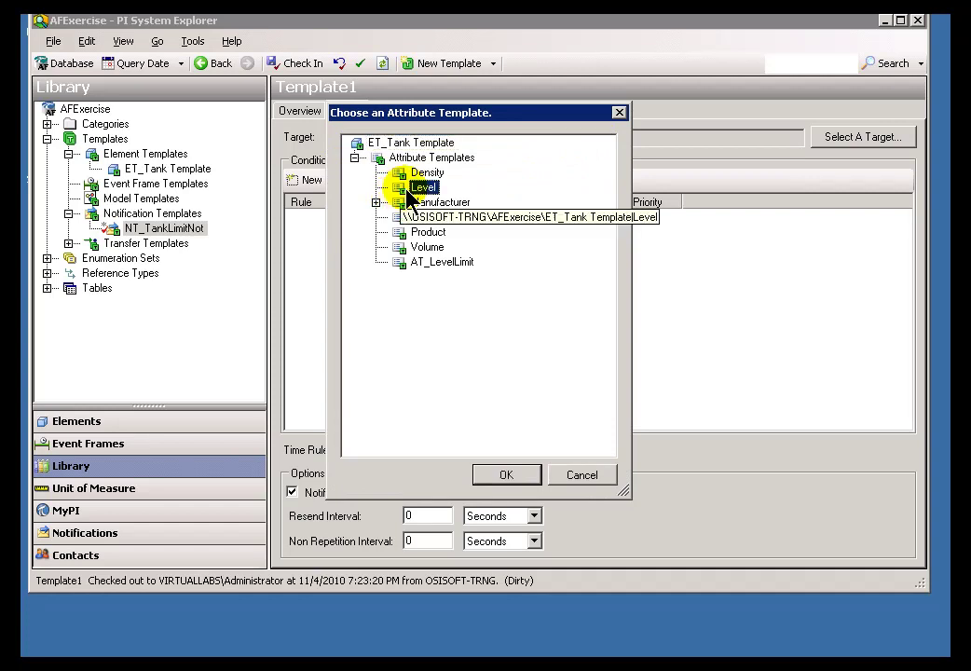
click(495, 477)
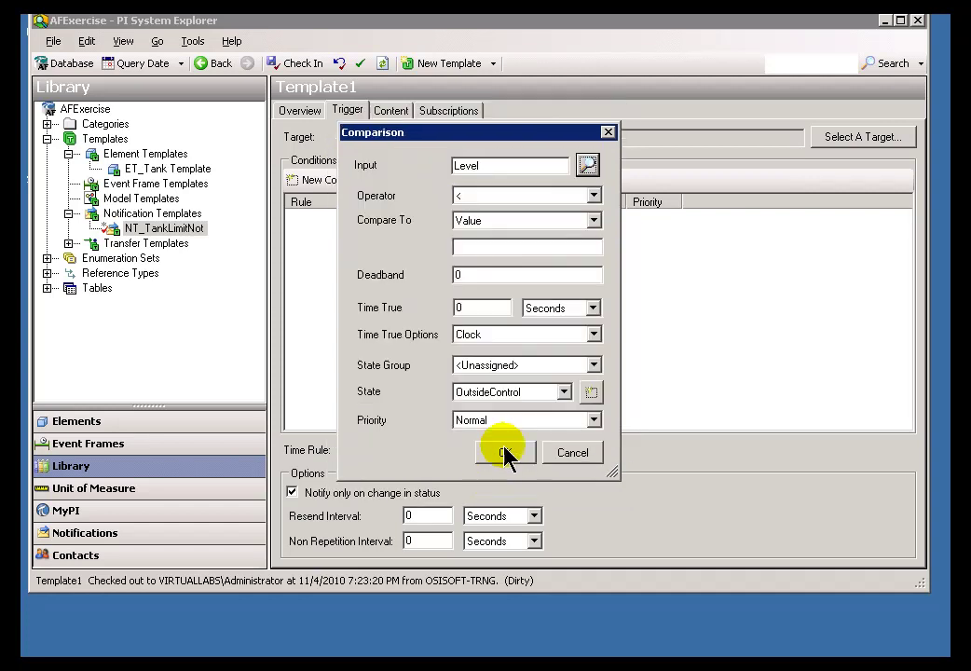
- Set the operator to > and compare against the AT_LevelLimit attribute
click(593, 197)
click(470, 262)
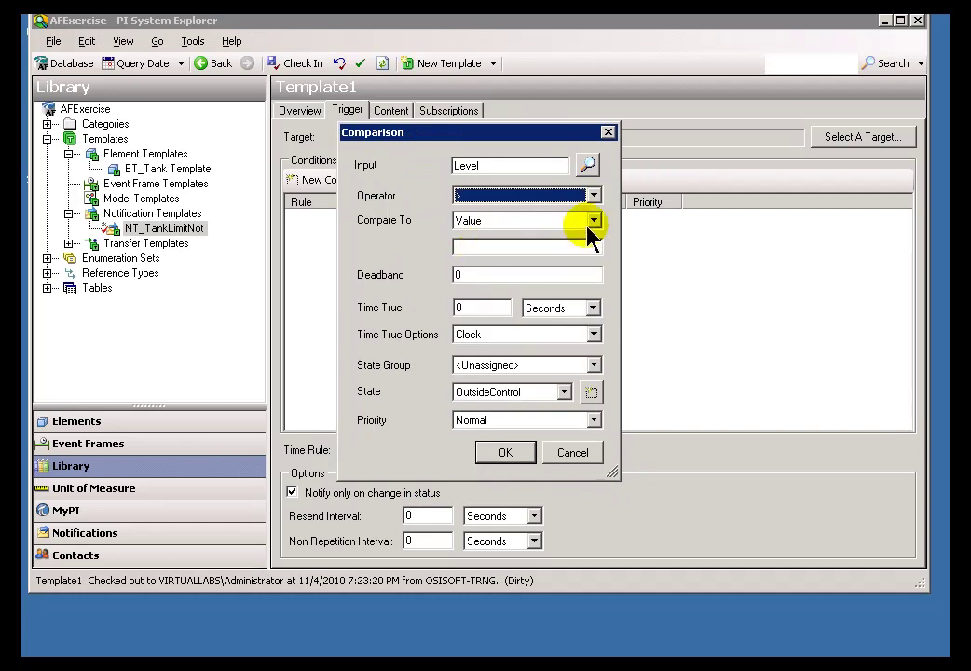
click(593, 222)
click(493, 250)
click(590, 255)
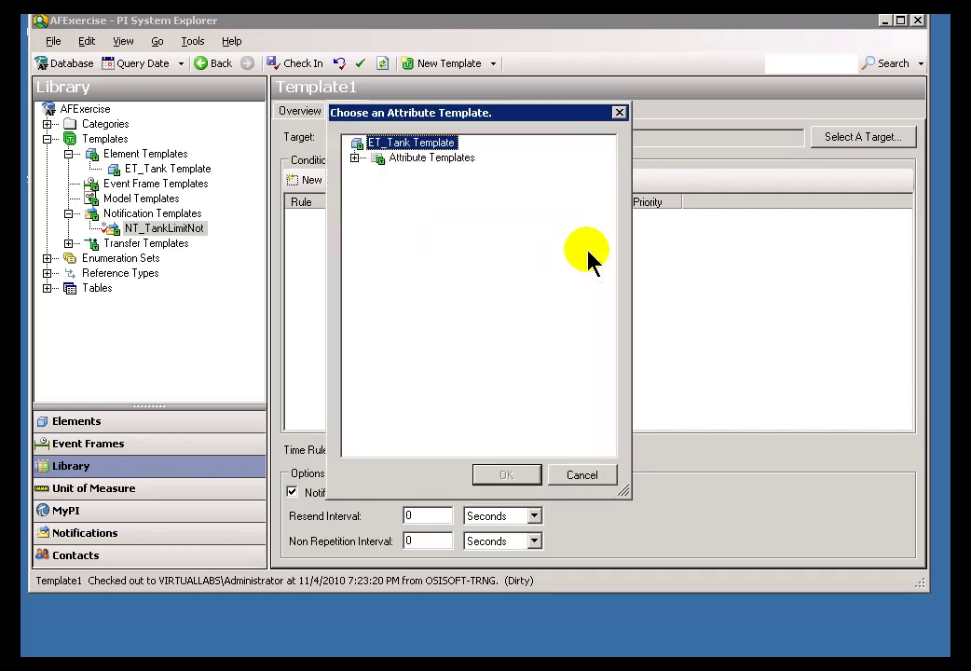
click(354, 157)
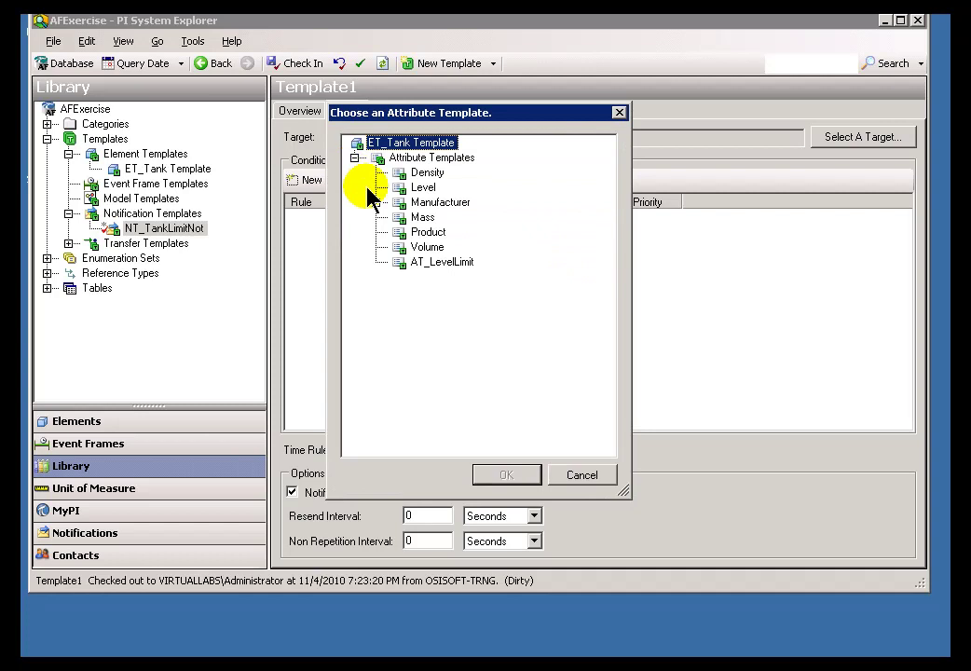
click(398, 266)
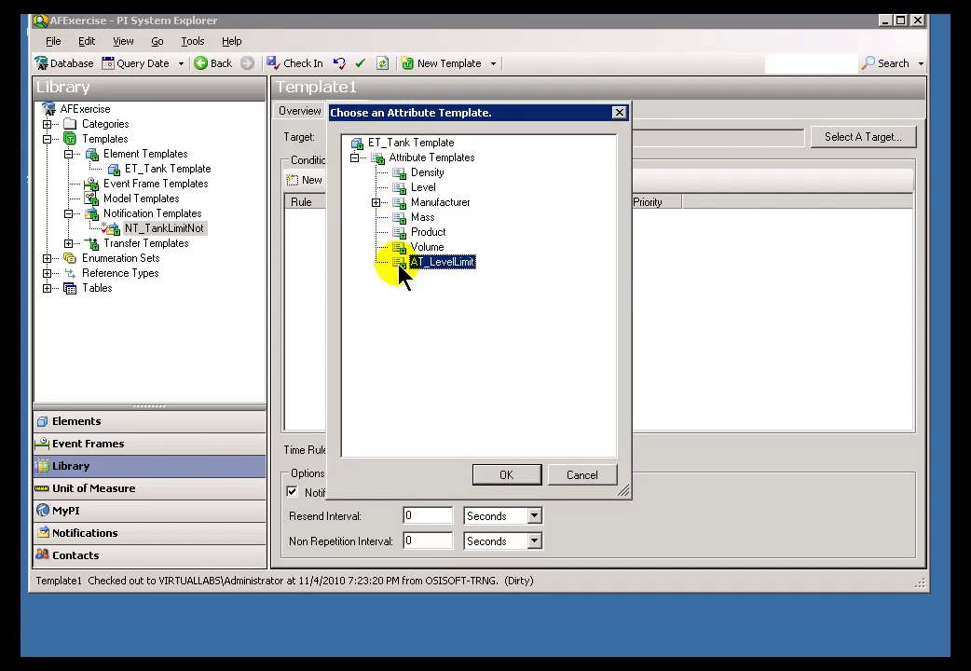
click(497, 475)
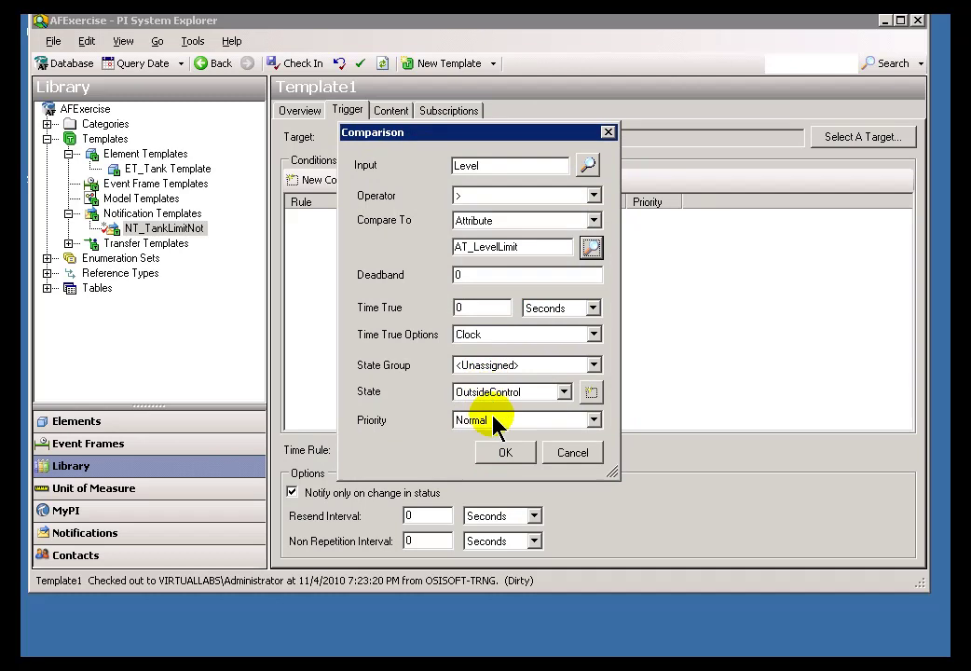
- Save the Level > AT_LevelLimit condition and review the Content, Subscriptions, Trigger and Overview tabs
click(503, 452)
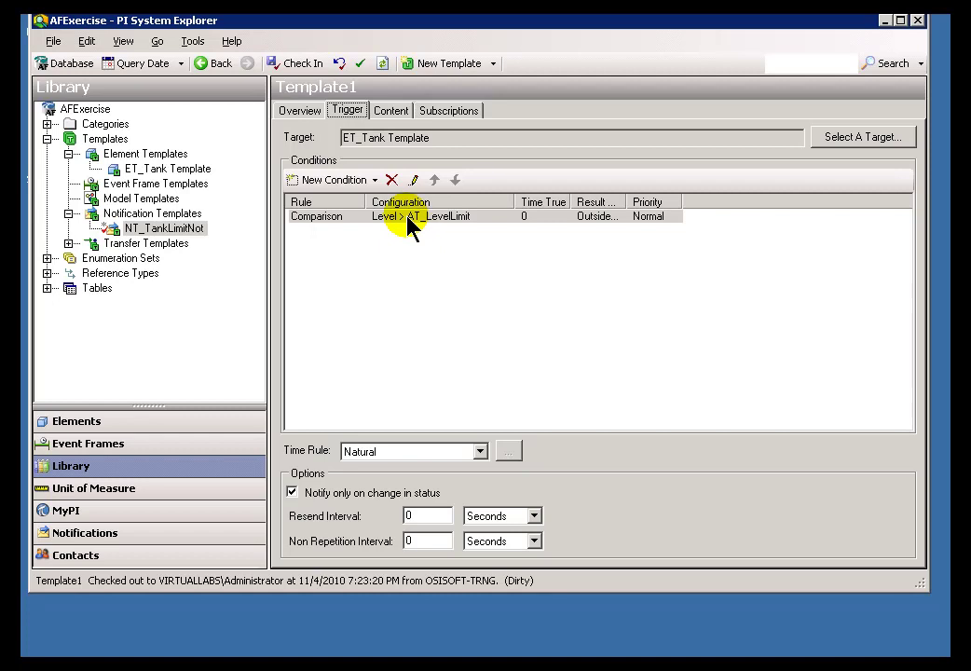
click(390, 113)
click(448, 113)
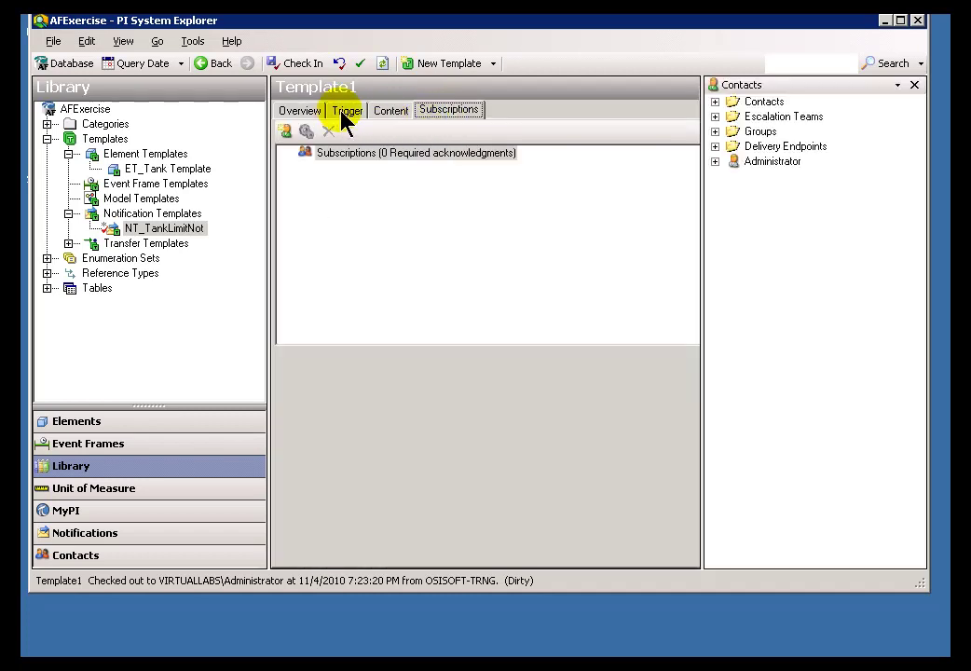
click(346, 114)
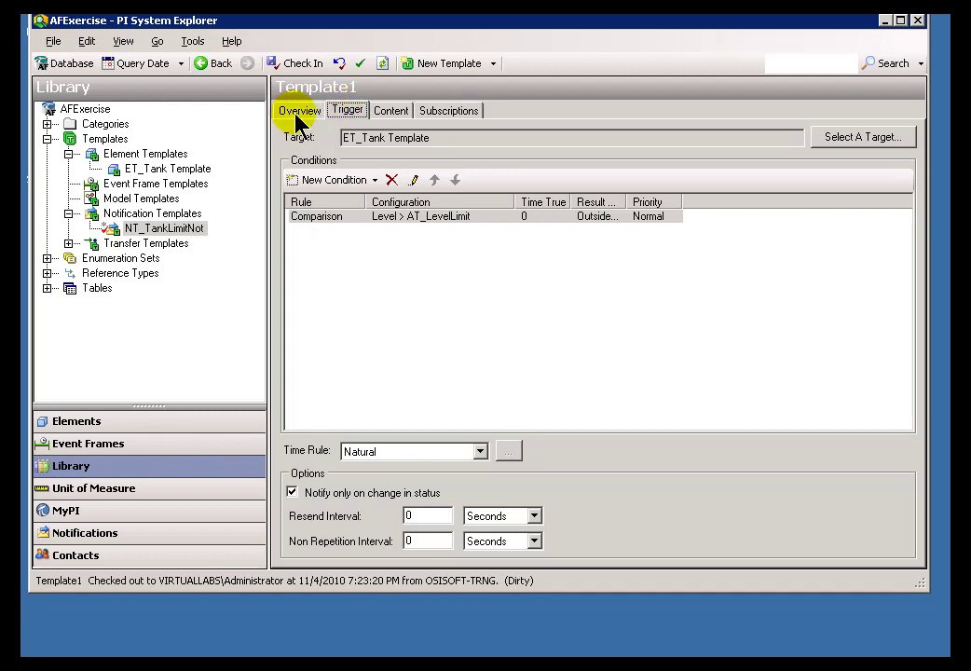
click(298, 110)
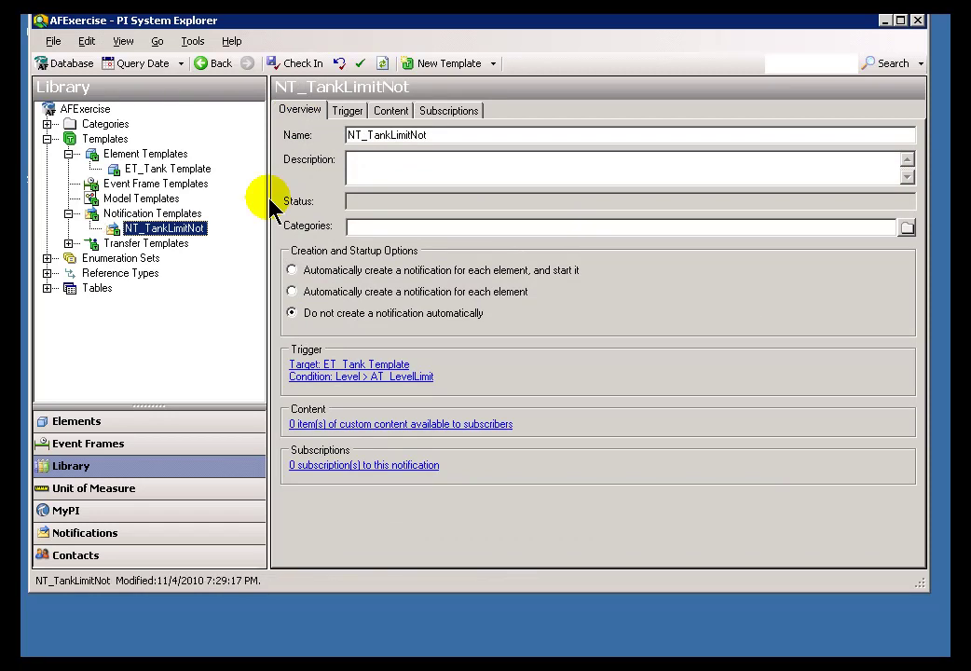
- Start creating notifications from a template and pick NT_TankLimitNot
click(90, 539)
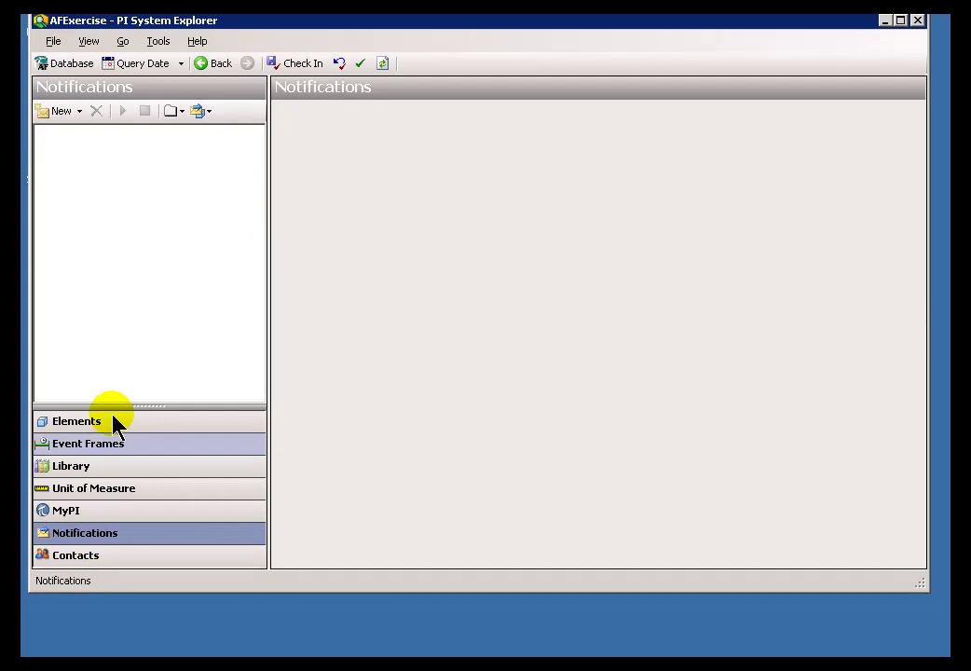
right_click(63, 143)
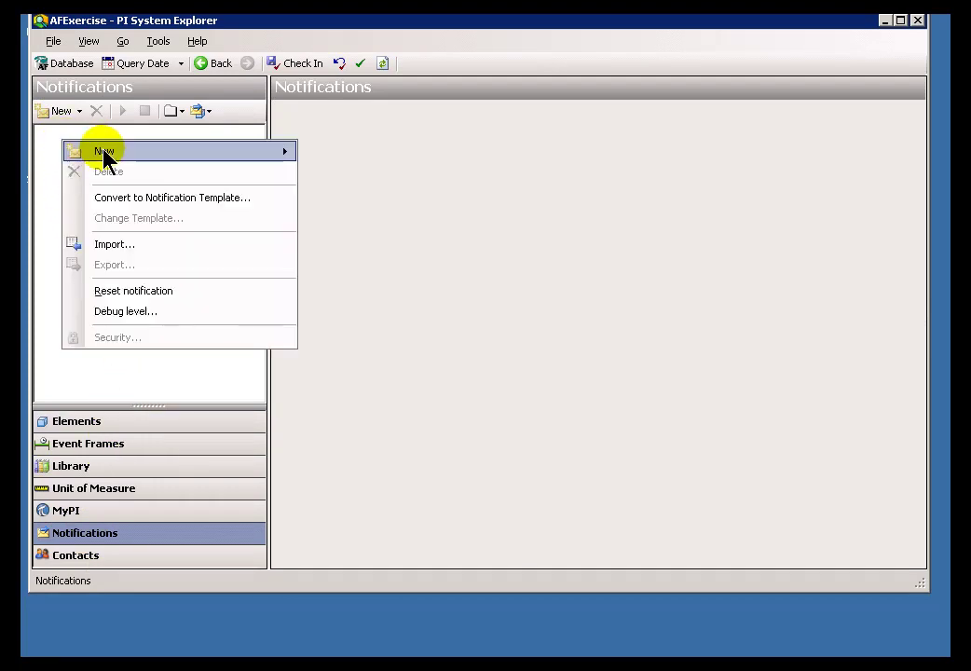
mouse_move(111, 155)
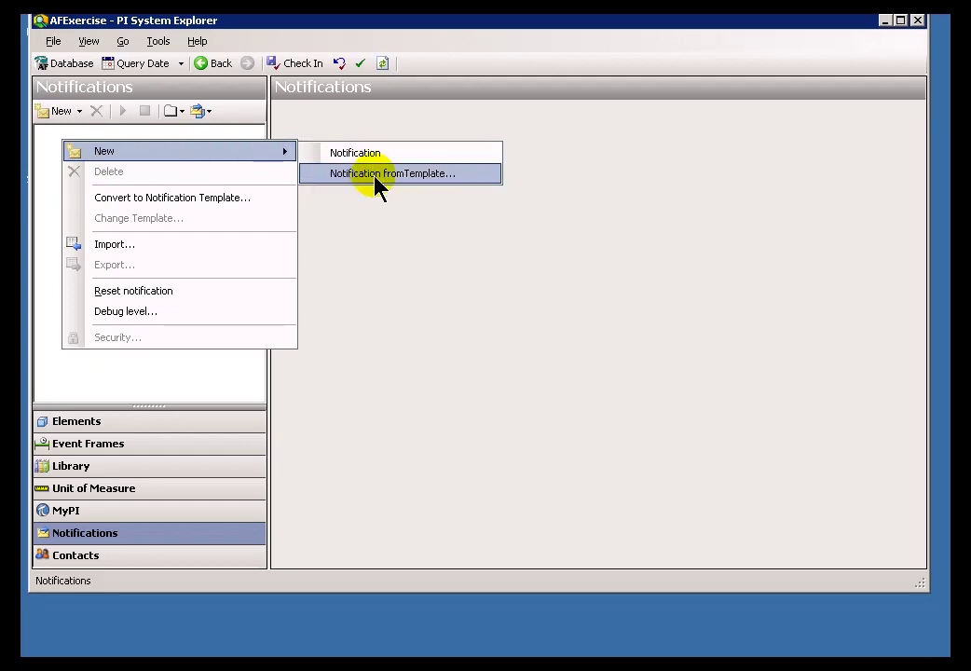
click(379, 177)
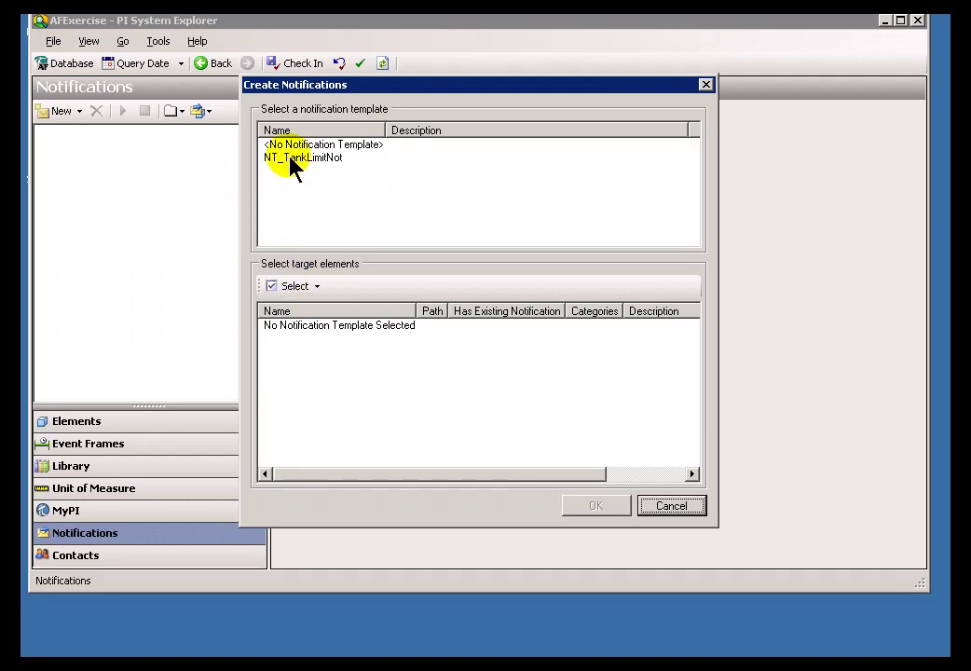
click(290, 160)
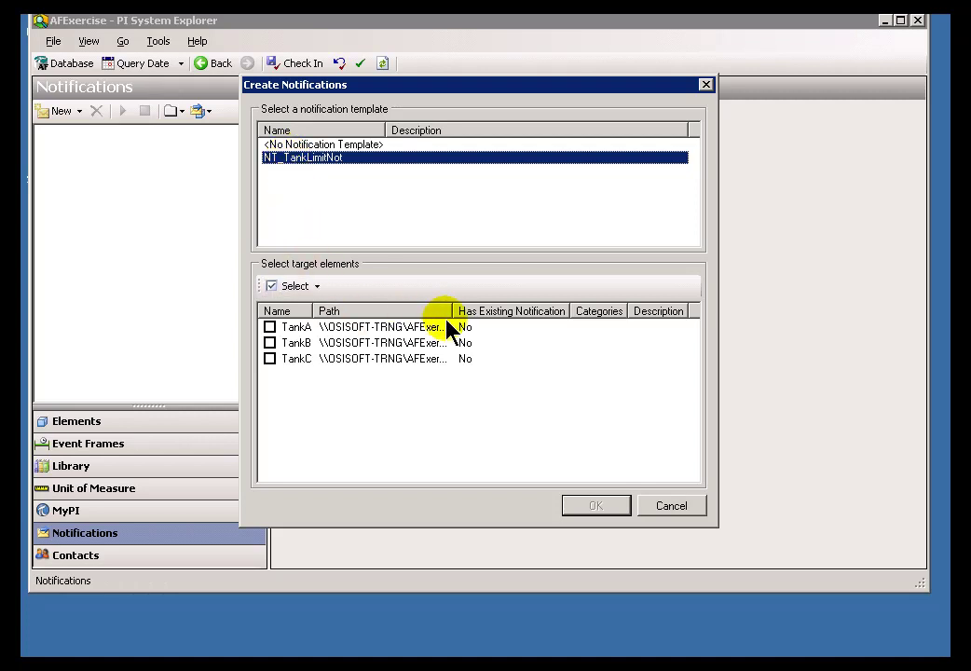
- Select TankA and TankB as target elements, leaving TankC unticked
drag(454, 316, 538, 316)
drag(317, 317, 373, 320)
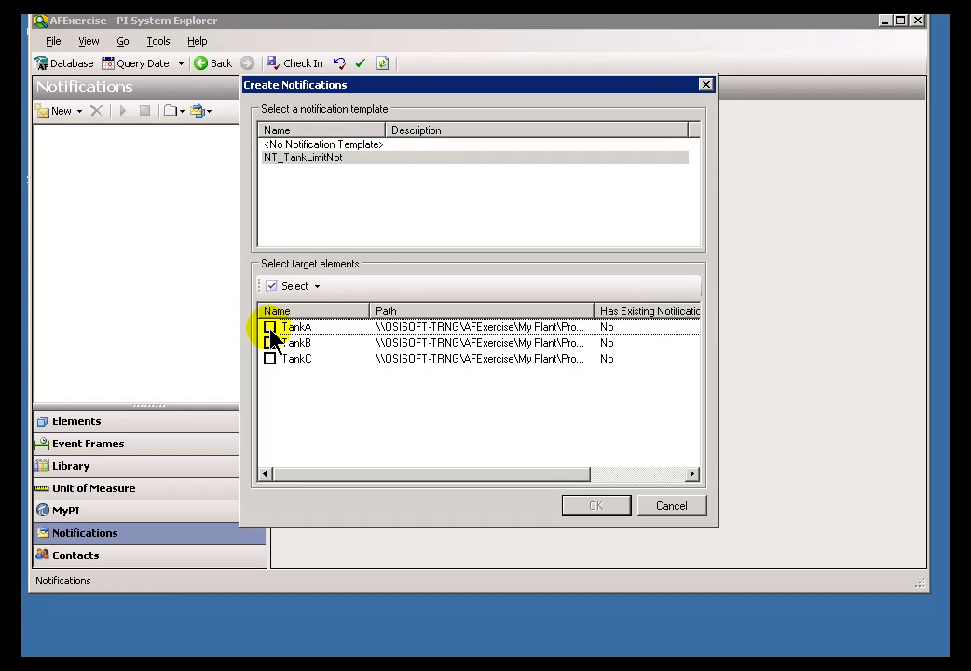
click(271, 329)
click(271, 328)
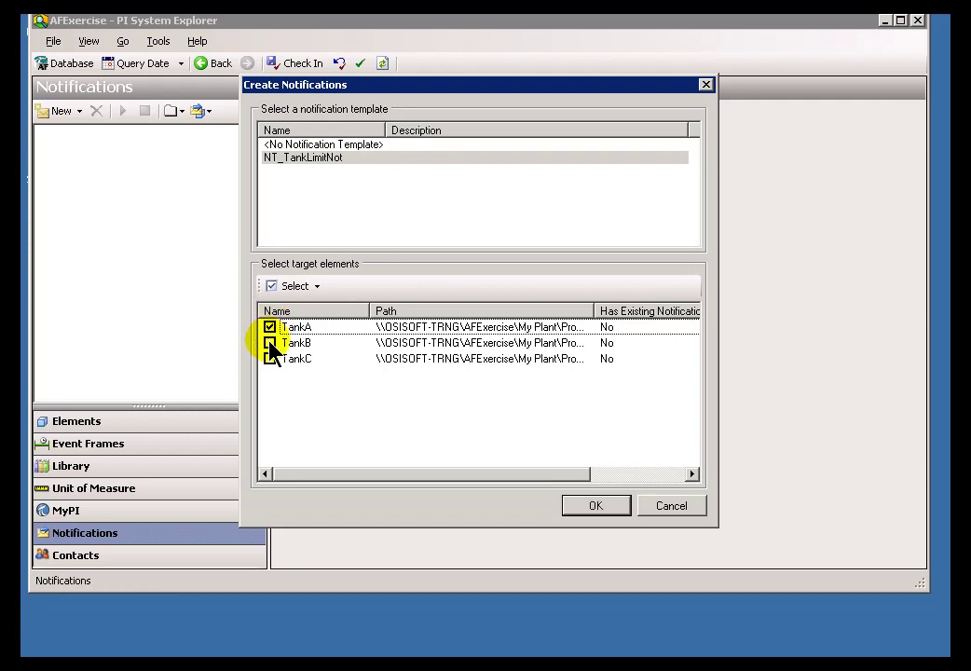
click(270, 343)
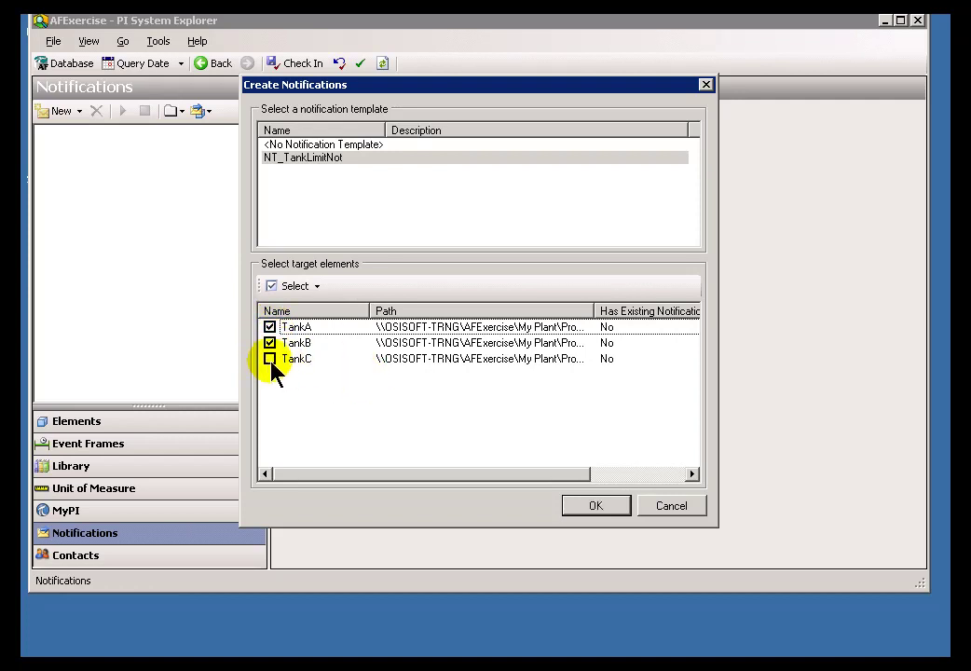
- Confirm to create notifications NT_TankLimitNot and NT_TankLimitNot1 for TankA and TankB
click(595, 507)
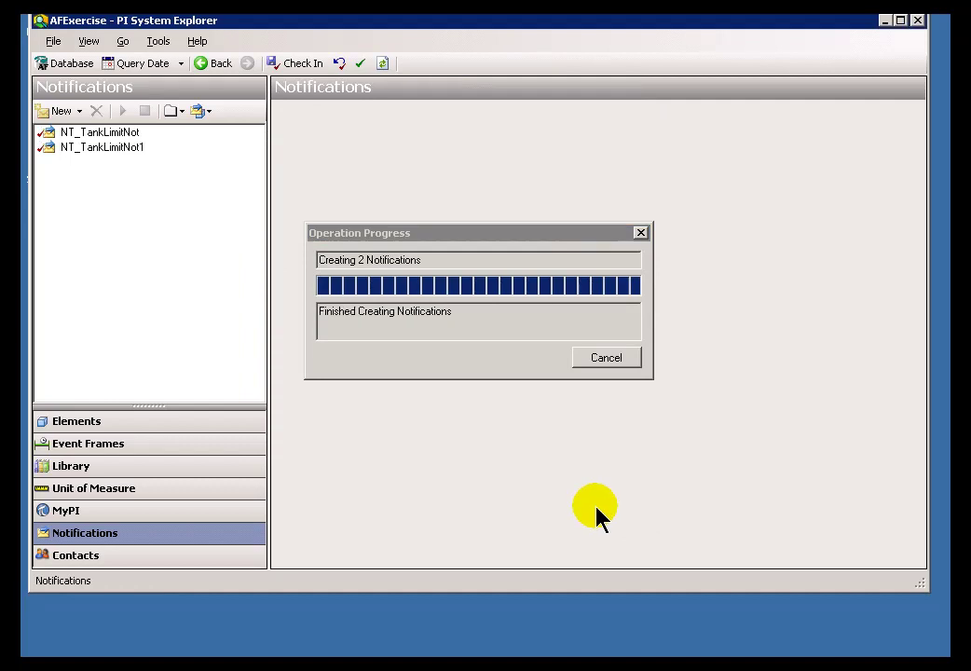